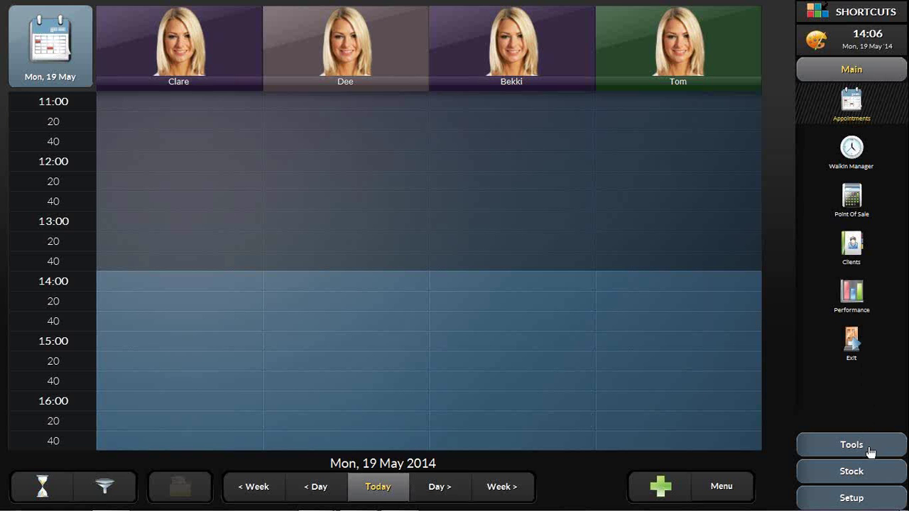
# Step: Open the employee schedule and bring up the first employee's shift for Monday 19/05/2014
pyautogui.click(851, 445)
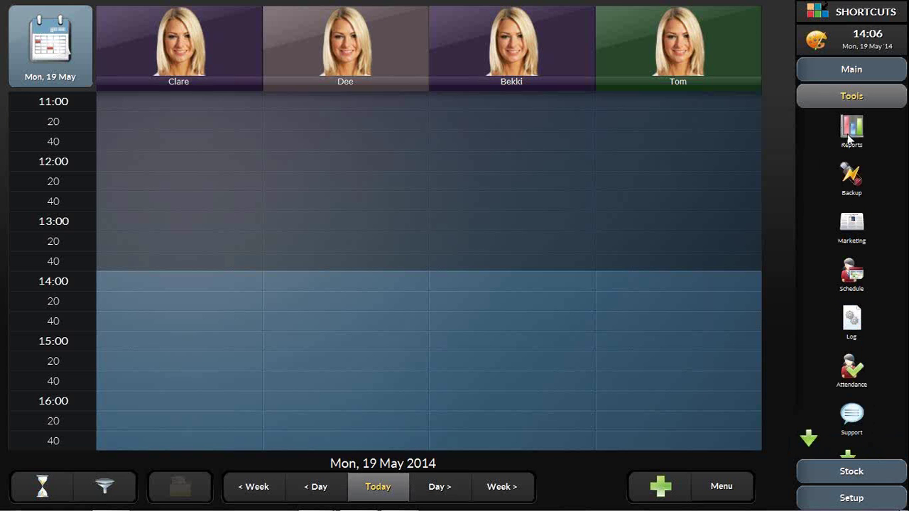
pyautogui.click(849, 279)
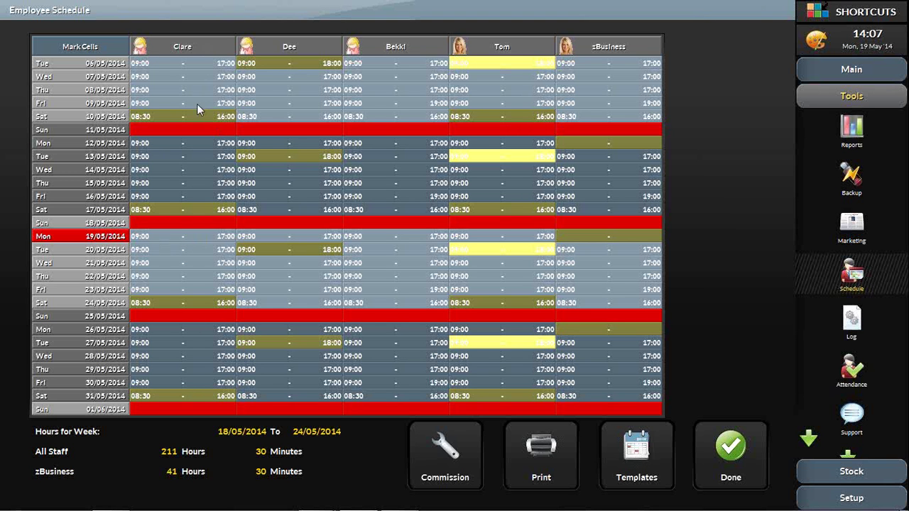
pyautogui.doubleClick(193, 235)
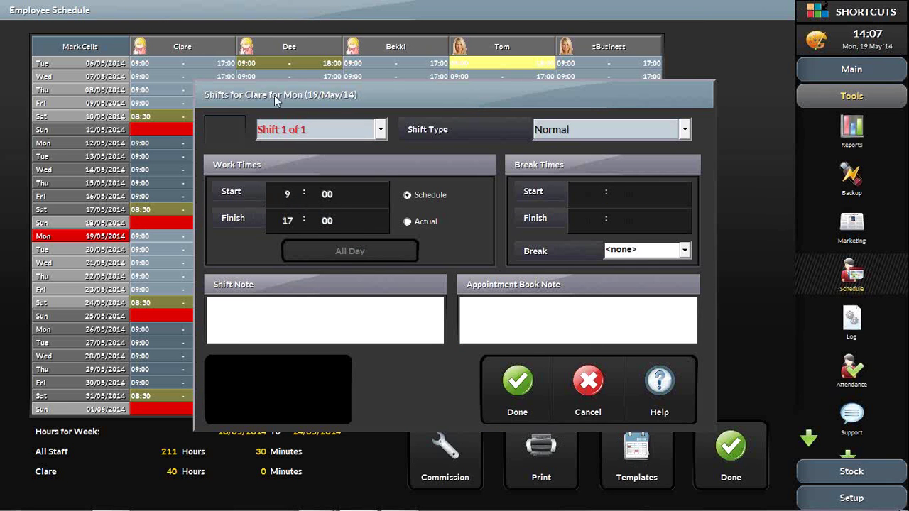
# Step: Set the shift's break to 30 minutes and review the available shift types
pyautogui.click(286, 197)
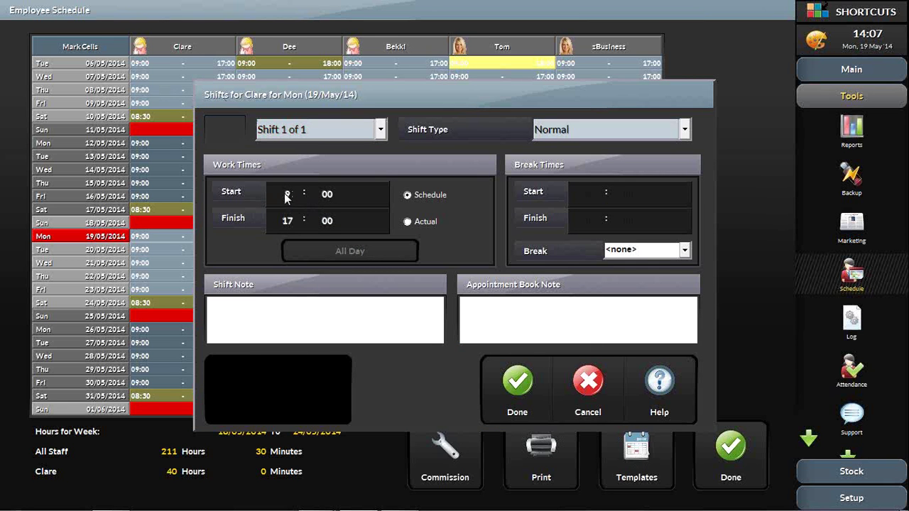
pyautogui.click(287, 220)
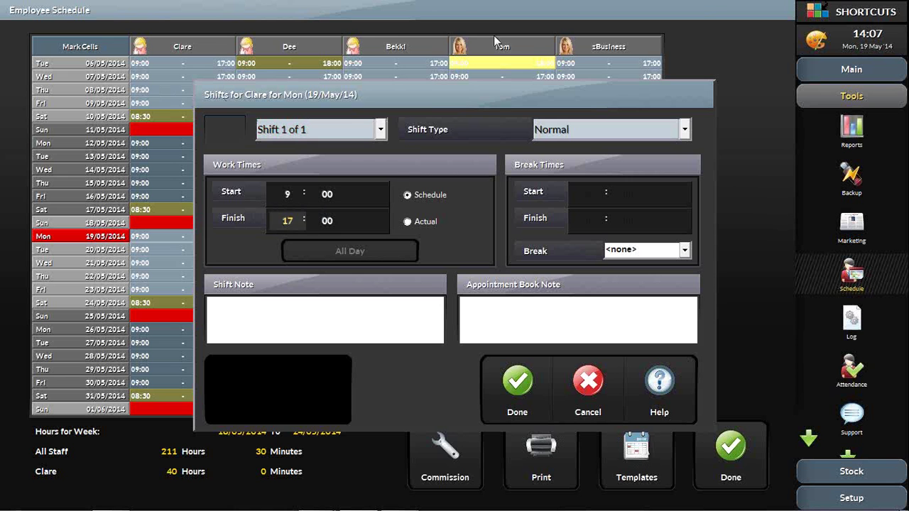
pyautogui.click(563, 11)
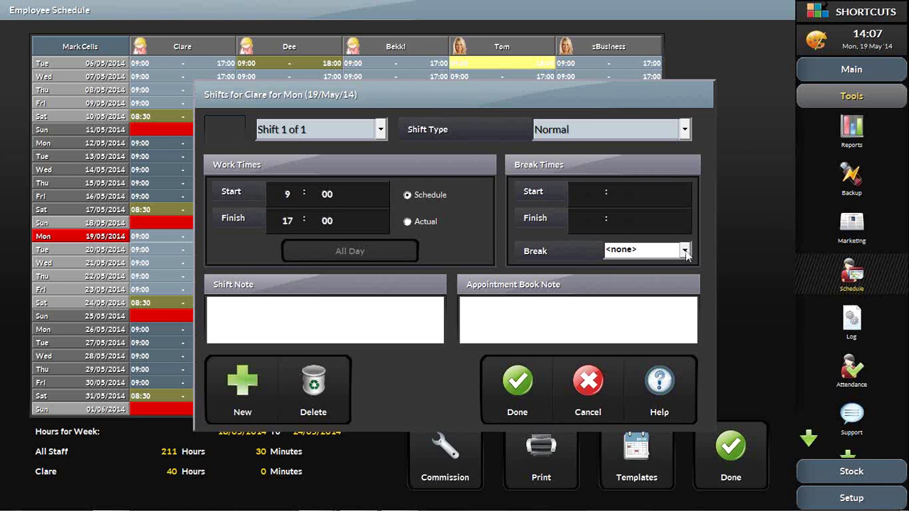
pyautogui.click(685, 252)
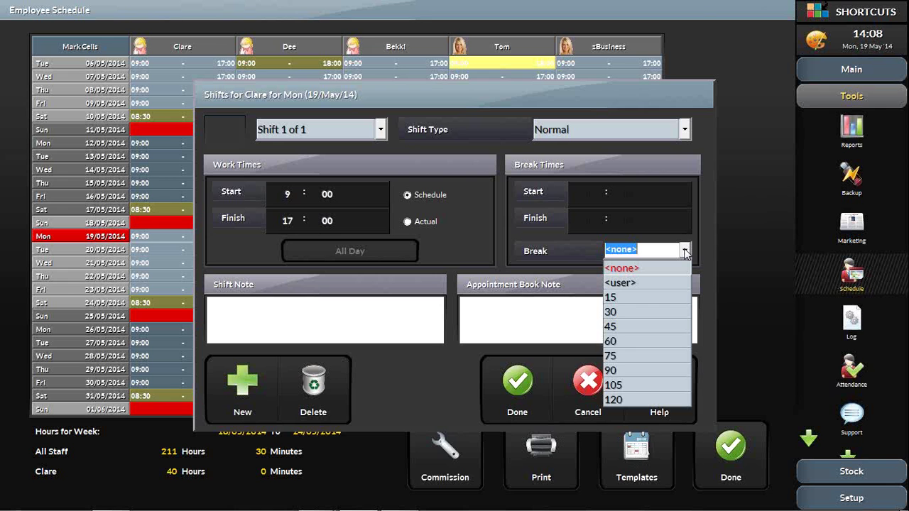
pyautogui.click(648, 311)
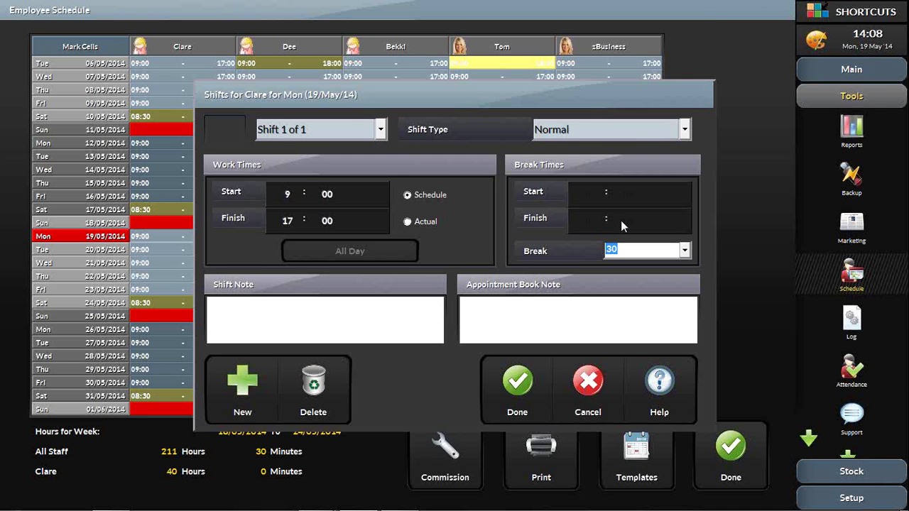
pyautogui.click(684, 131)
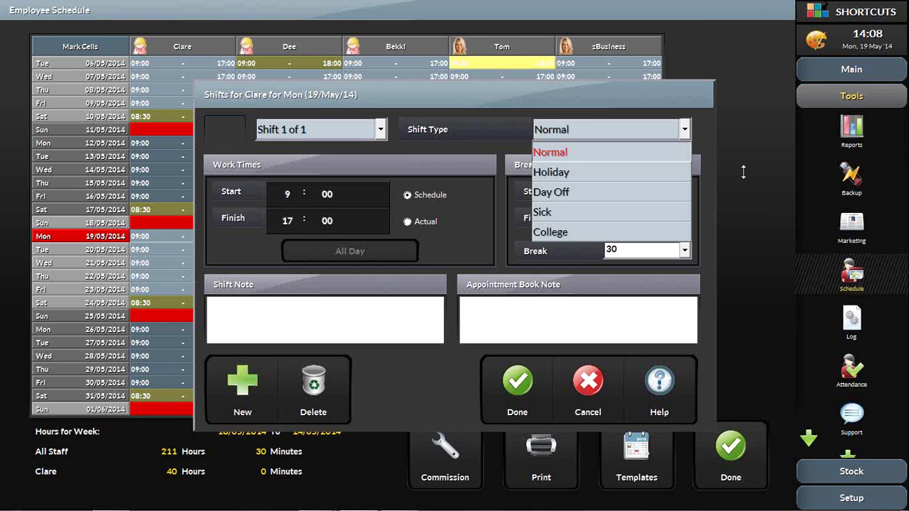
pyautogui.click(488, 263)
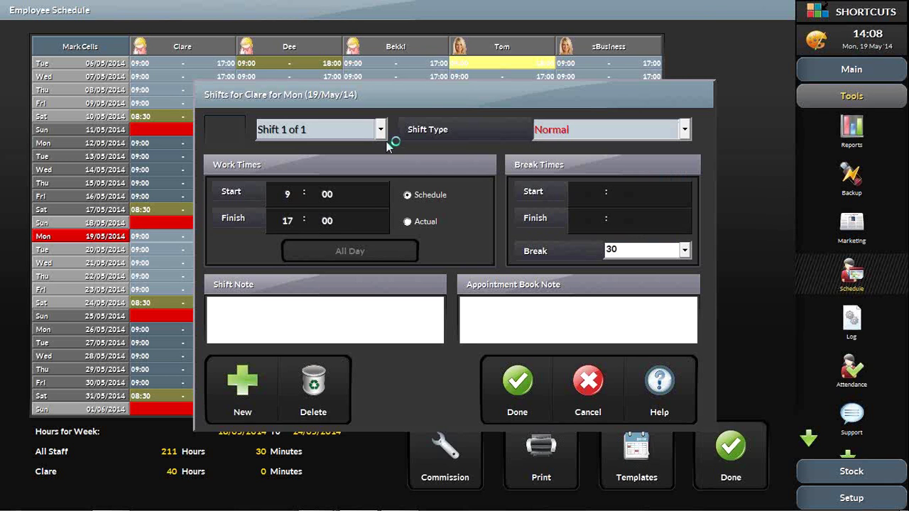
# Step: Set the first shift to finish at 12:00, add a second shift from 13:00 to 19:00, and save both
pyautogui.click(287, 220)
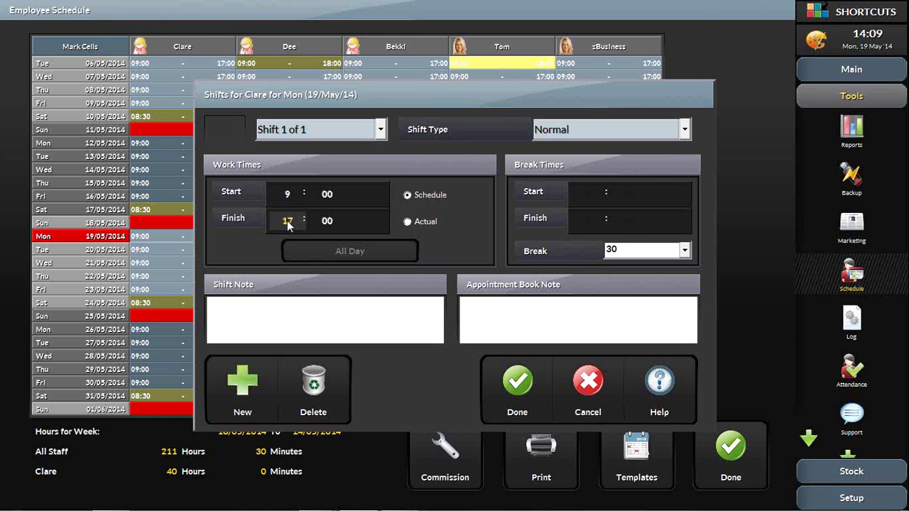
pyautogui.write('12')
pyautogui.click(242, 385)
pyautogui.click(288, 221)
pyautogui.click(295, 197)
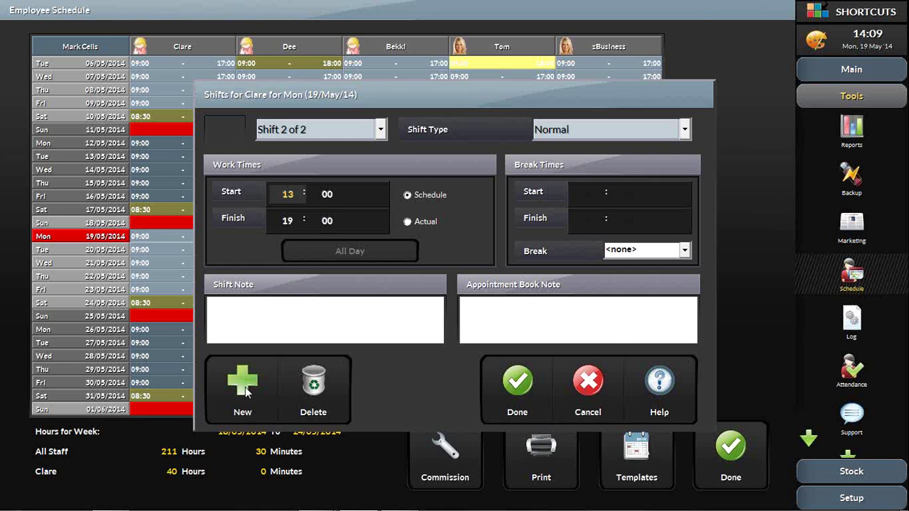
pyautogui.click(531, 398)
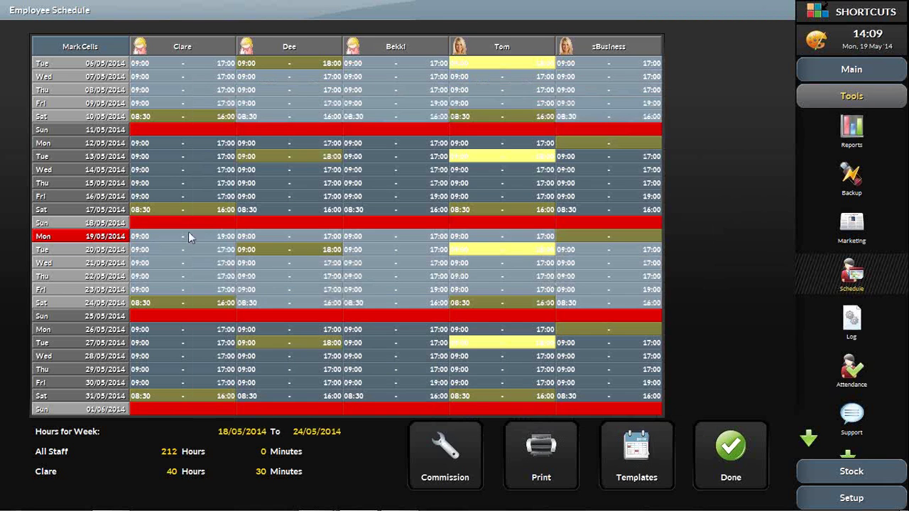
# Step: View the second employee's shift type and times for Tuesday 20/05/2014 and close the details
pyautogui.doubleClick(299, 249)
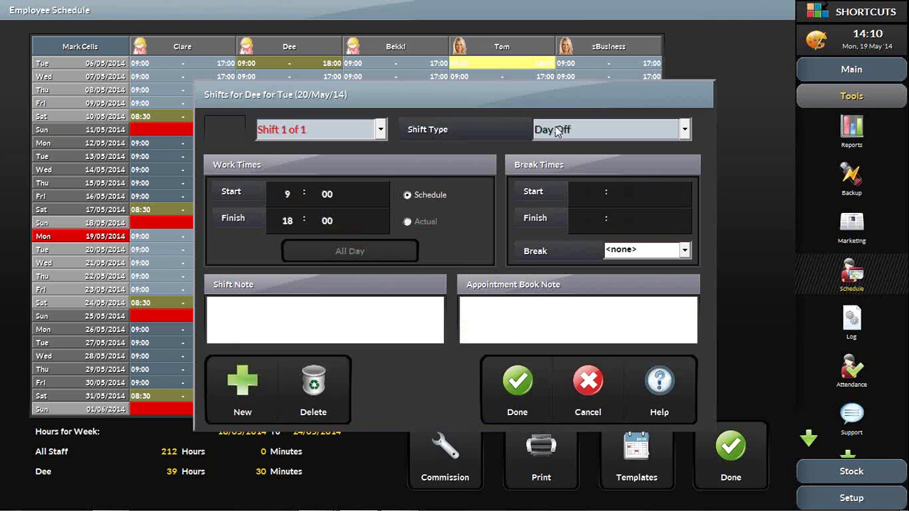
pyautogui.click(519, 384)
pyautogui.click(519, 384)
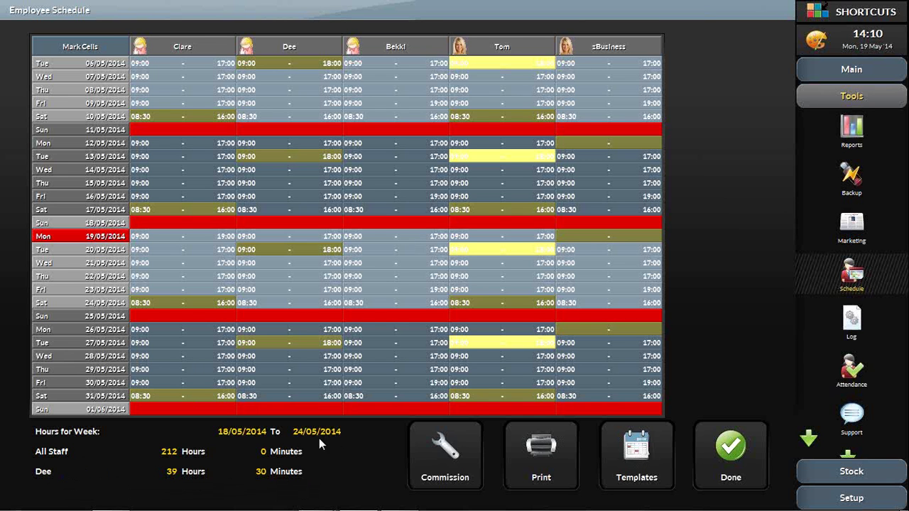
# Step: Mark the first employee's cells from 18/05/2014 to 24/05/2014, view the Schedule until calendar without choosing a date, and unmark the cells
pyautogui.click(107, 48)
pyautogui.click(176, 224)
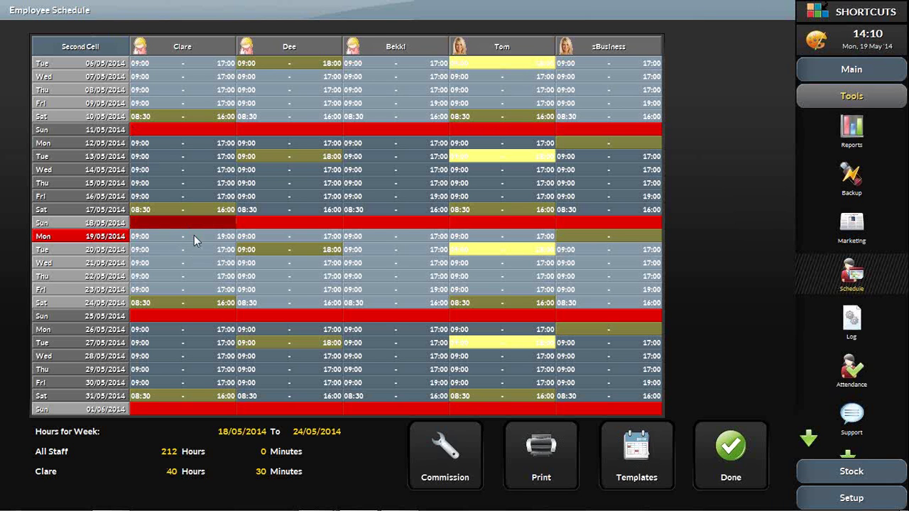
pyautogui.click(216, 303)
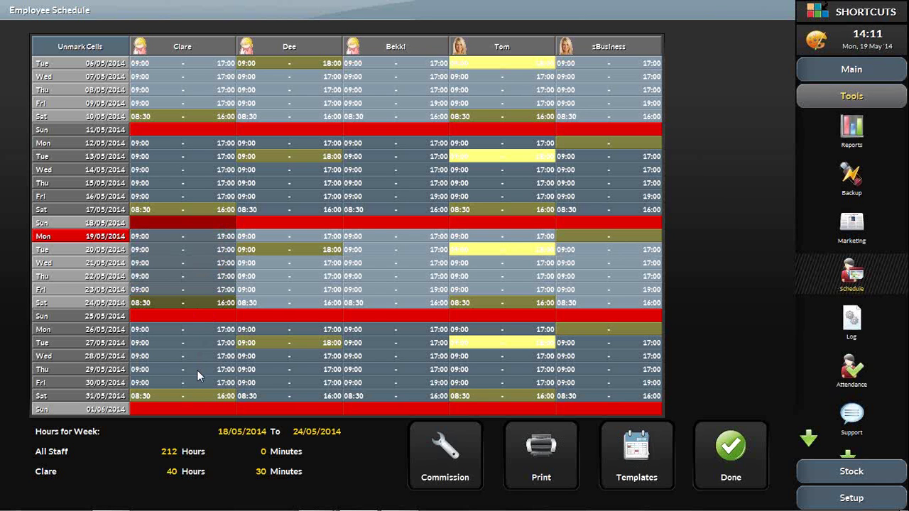
pyautogui.rightClick(179, 262)
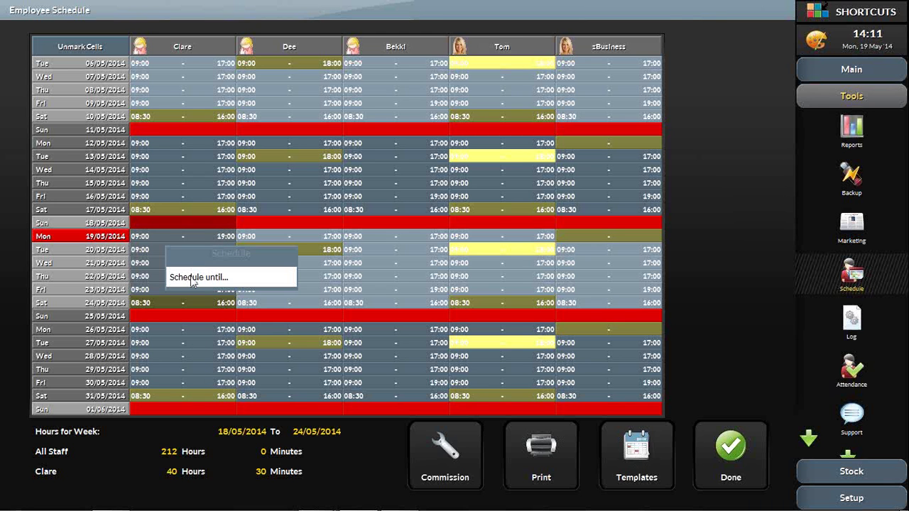
pyautogui.click(192, 278)
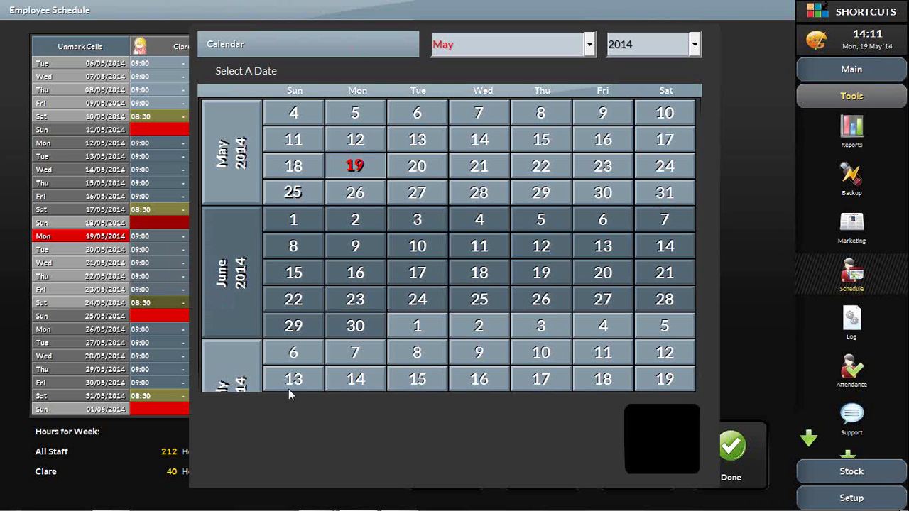
pyautogui.click(668, 435)
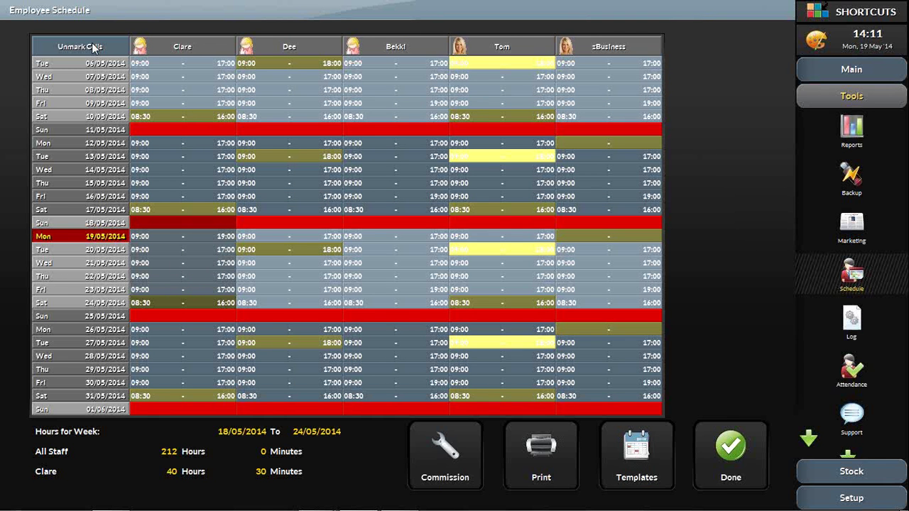
pyautogui.click(84, 47)
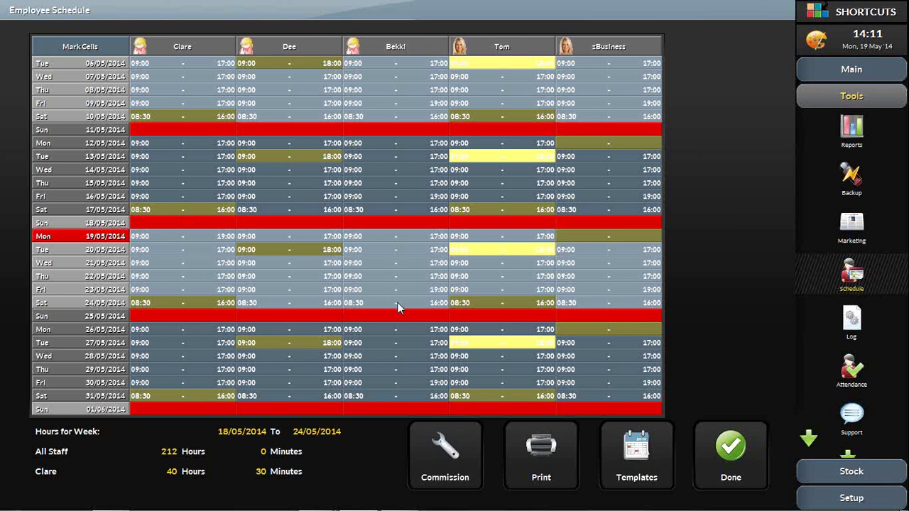
# Step: Mark the week 18/05/2014 to 24/05/2014 for all employees, bring up the Schedule until option, and unmark the cells
pyautogui.click(91, 48)
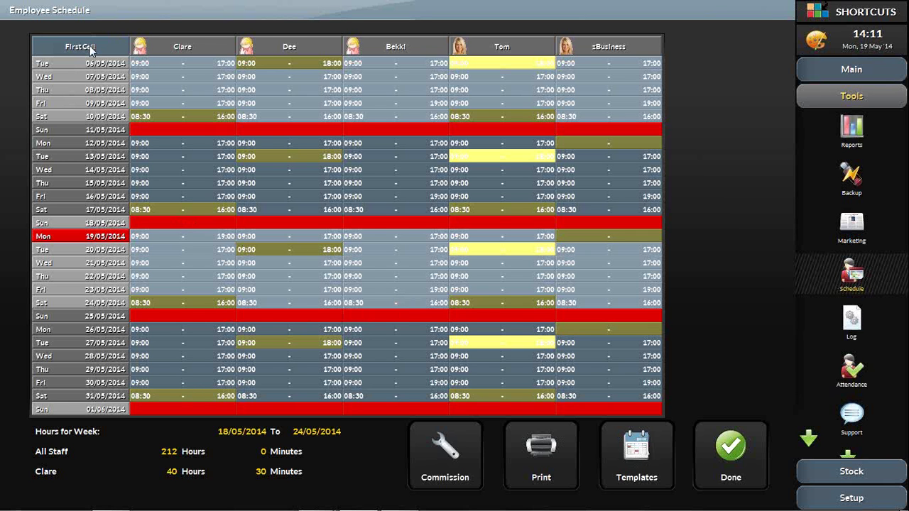
pyautogui.click(104, 224)
pyautogui.click(112, 304)
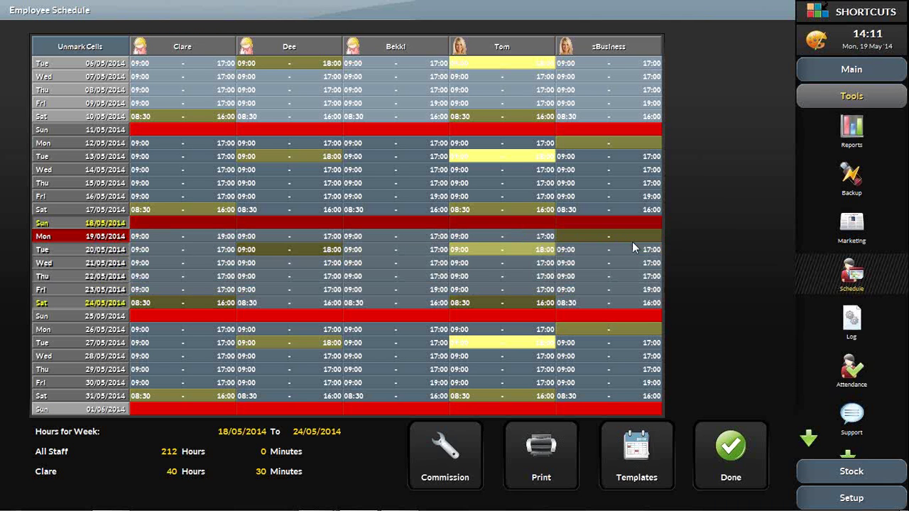
pyautogui.rightClick(208, 253)
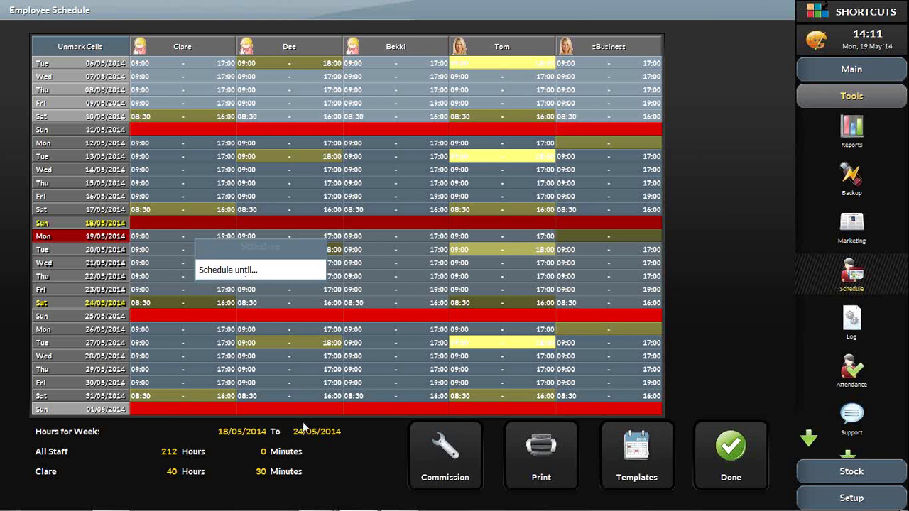
pyautogui.click(103, 46)
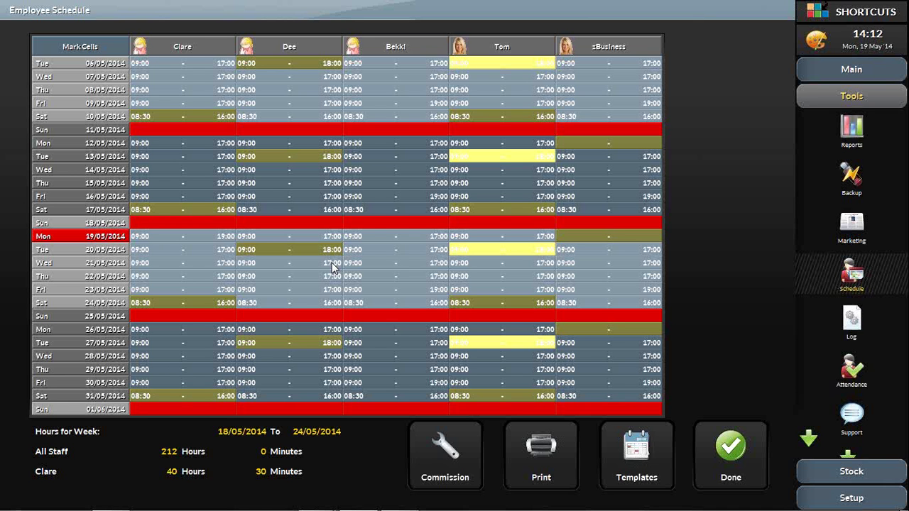
# Step: Open the roster templates and review the weekly shifts of the Stylist template from Sunday to Saturday
pyautogui.click(649, 454)
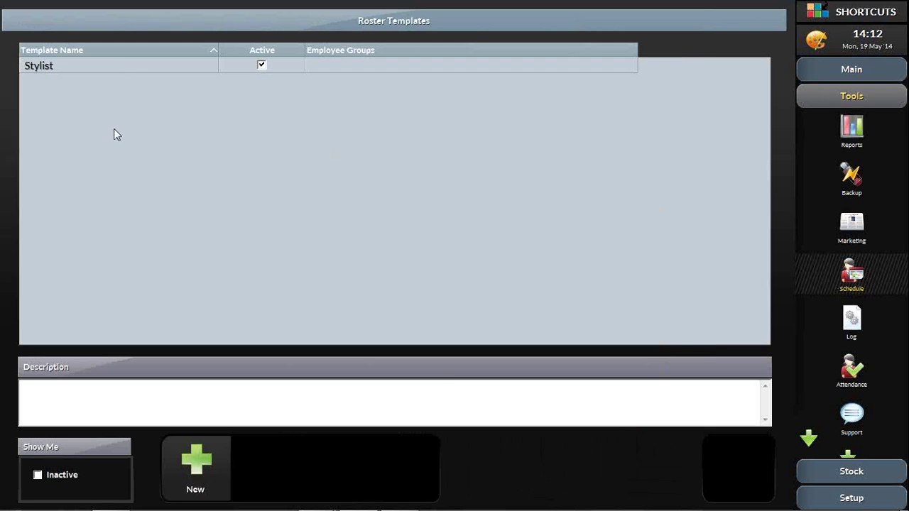
pyautogui.click(120, 67)
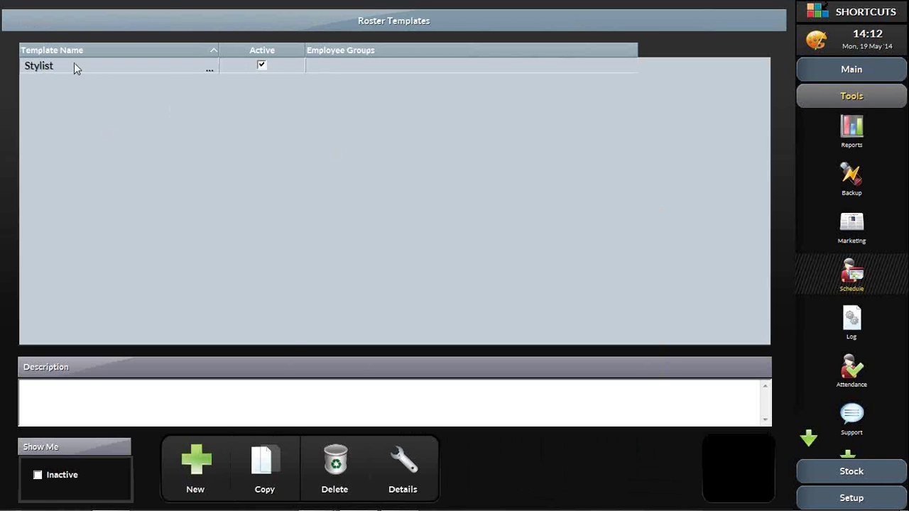
pyautogui.click(411, 467)
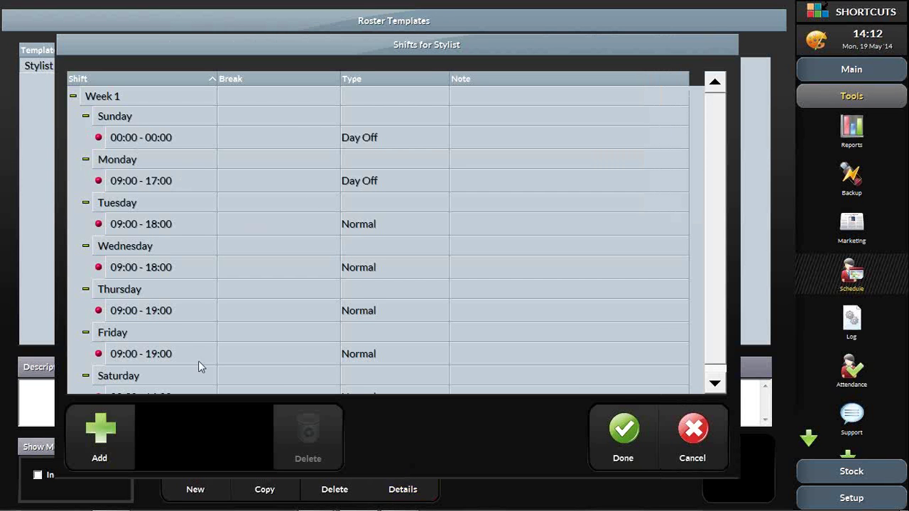
pyautogui.click(714, 383)
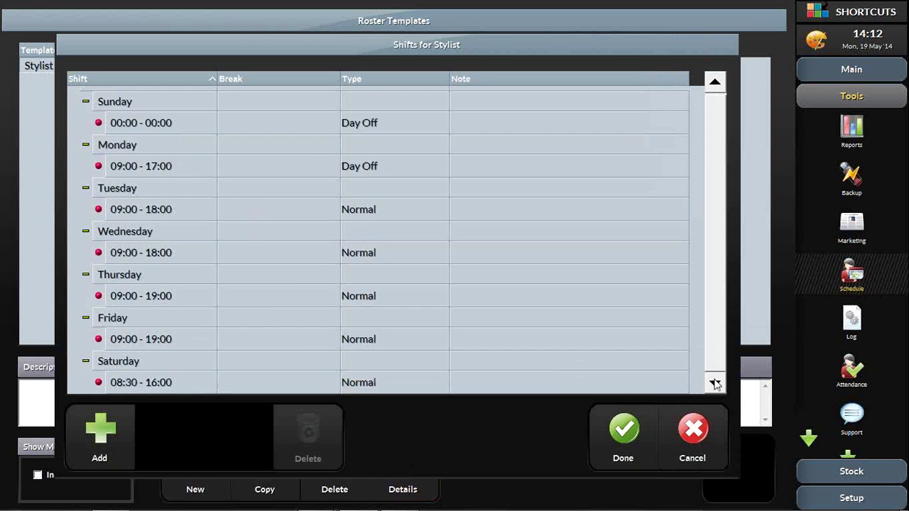
pyautogui.click(628, 458)
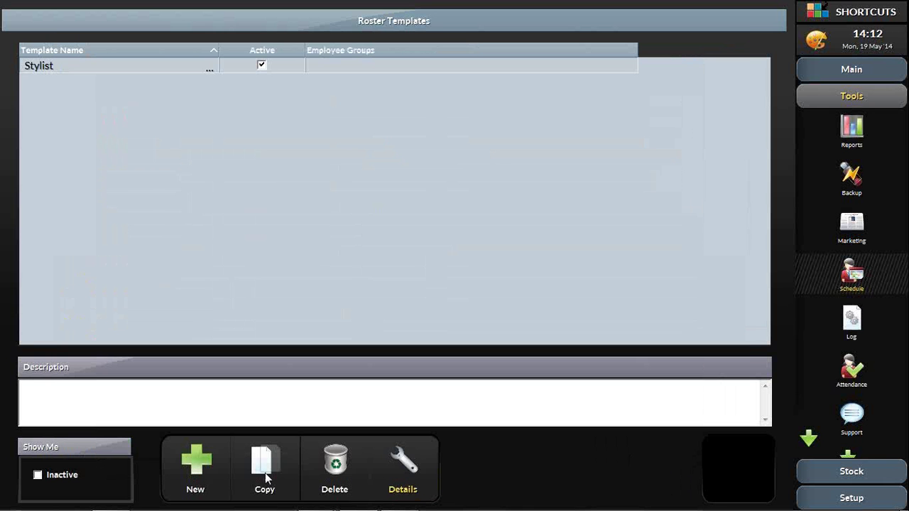
# Step: Create a new roster template named Junior
pyautogui.click(196, 472)
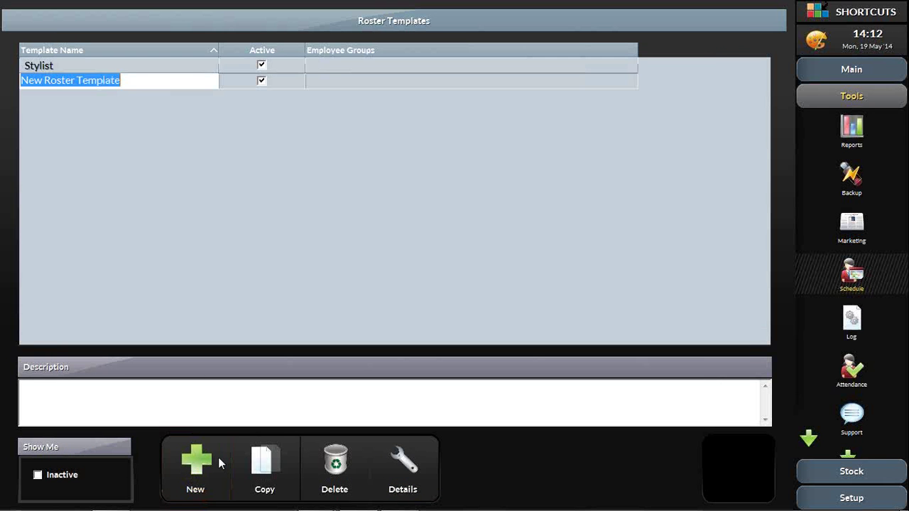
pyautogui.write('Junior')
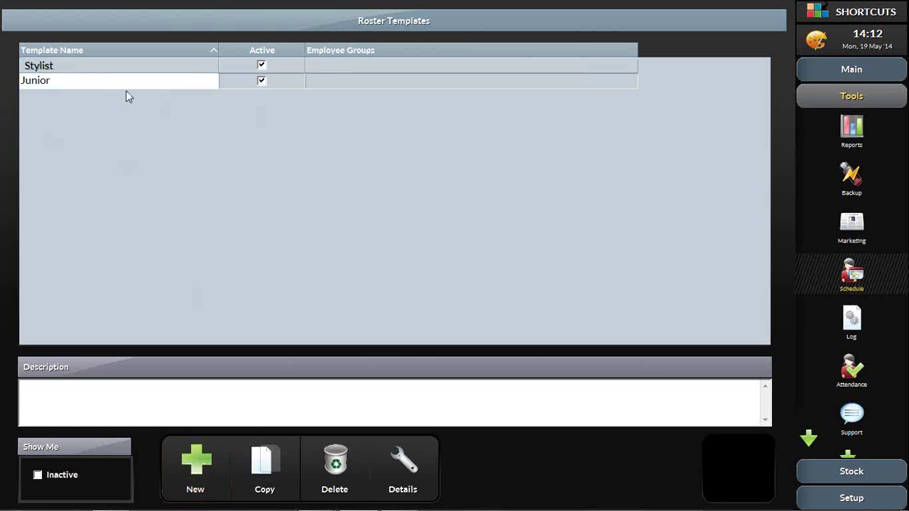
pyautogui.click(139, 115)
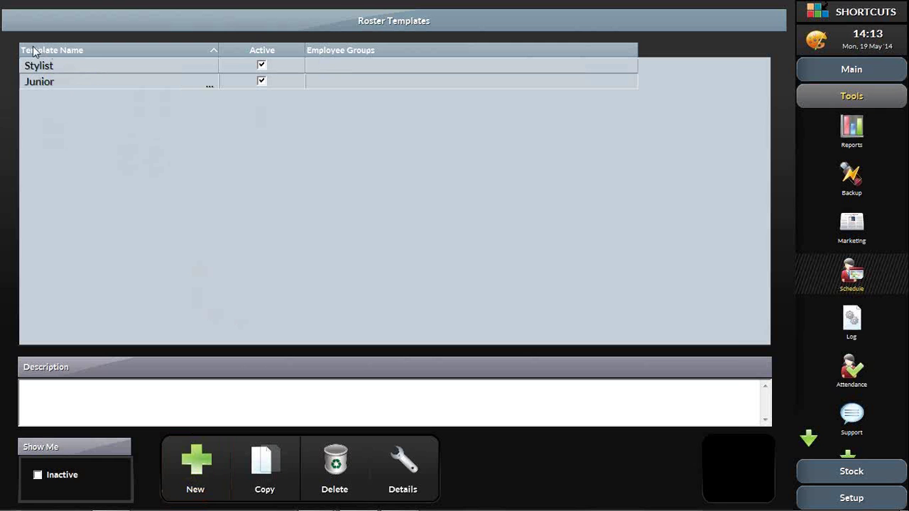
# Step: Open the shift details of the Junior template and add a Day Off shift to Sunday
pyautogui.click(413, 473)
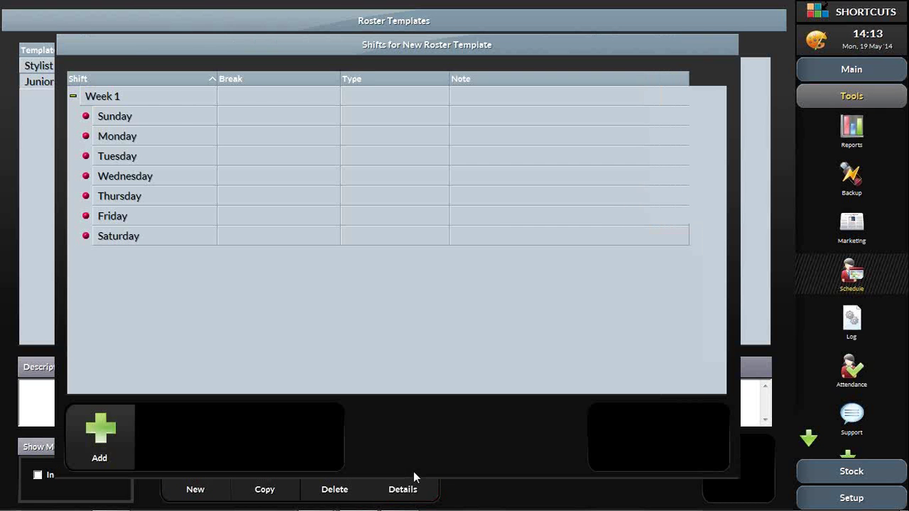
pyautogui.click(128, 119)
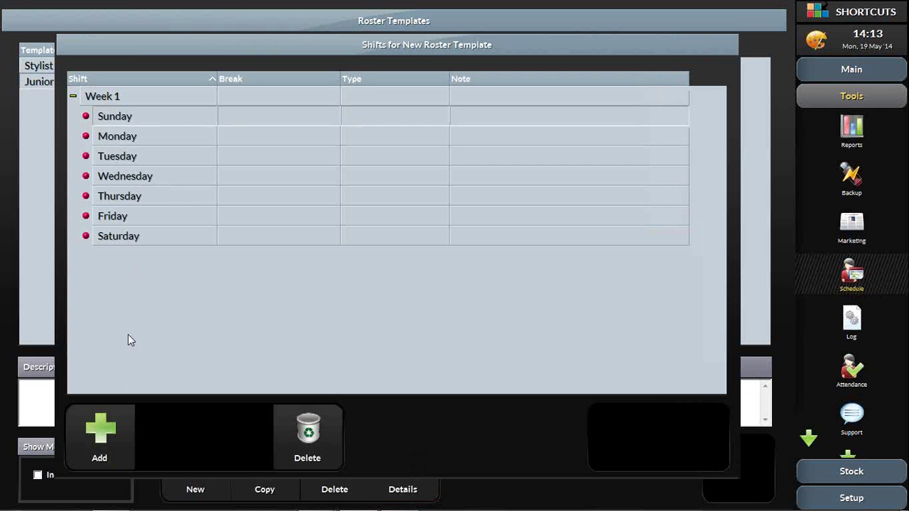
pyautogui.click(116, 443)
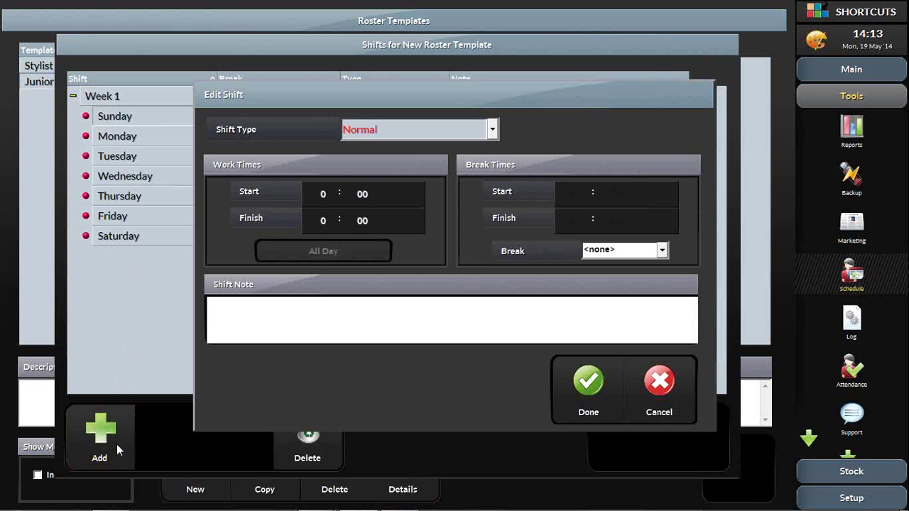
pyautogui.click(478, 135)
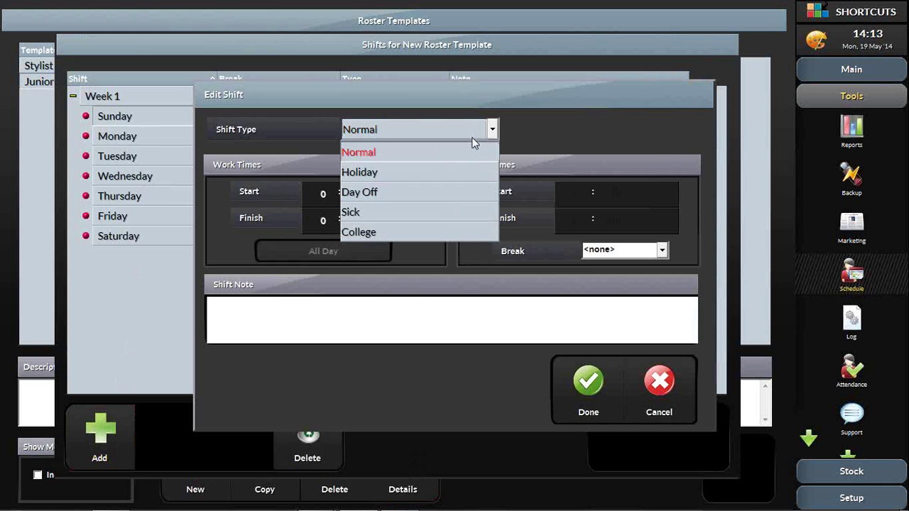
pyautogui.click(435, 191)
pyautogui.click(578, 394)
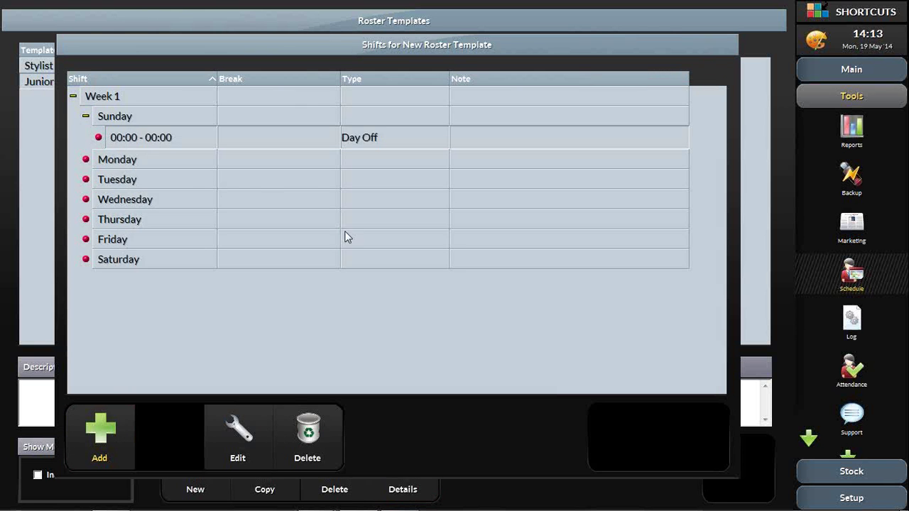
# Step: Add a Day Off shift to Monday in the Junior template
pyautogui.click(193, 162)
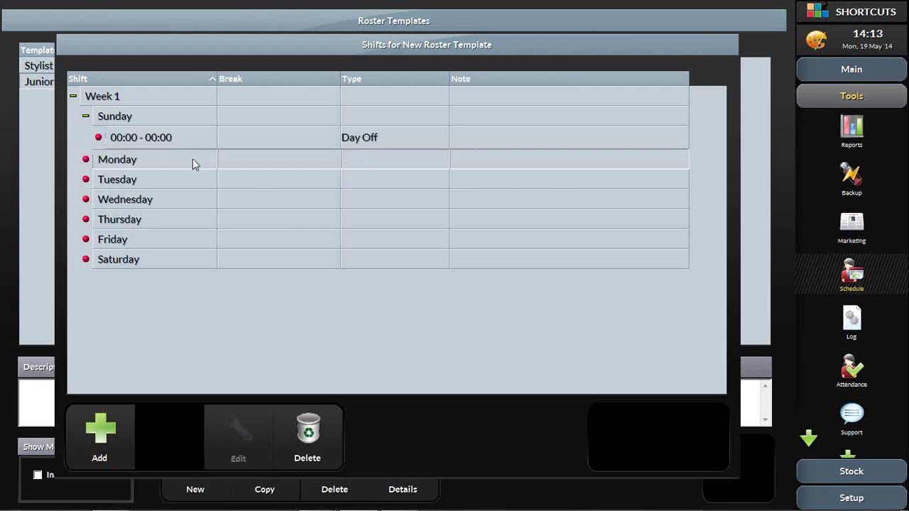
pyautogui.click(108, 436)
pyautogui.click(491, 129)
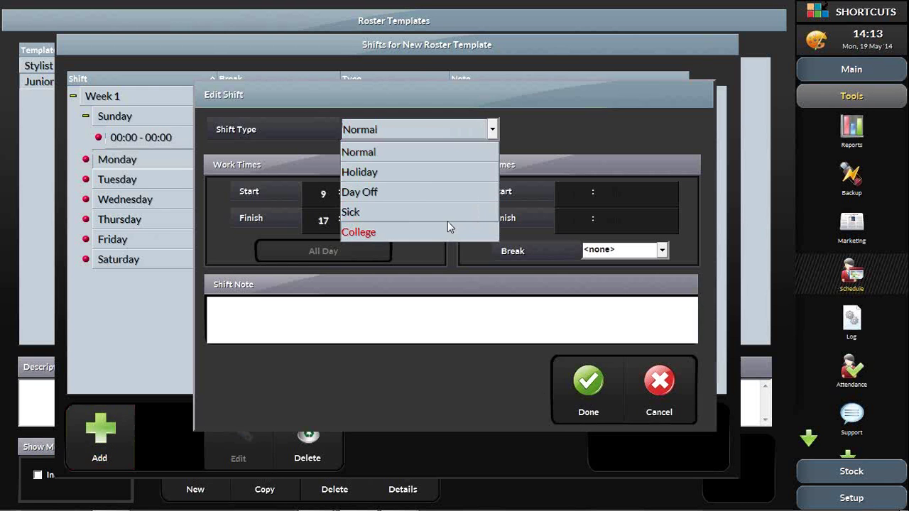
pyautogui.click(419, 193)
pyautogui.click(588, 387)
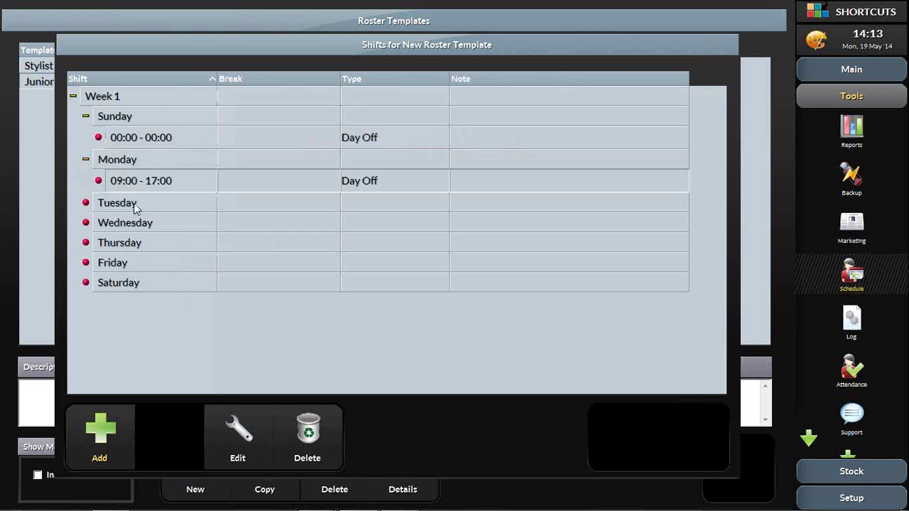
# Step: Add a Normal shift of 09:00 to 18:00 to Tuesday and a College shift with the same hours to Wednesday
pyautogui.click(124, 441)
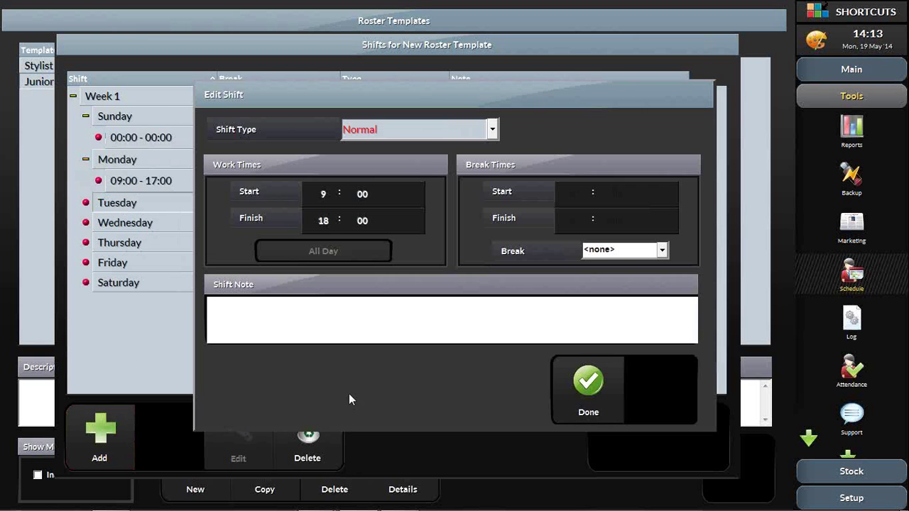
pyautogui.click(589, 399)
pyautogui.click(151, 248)
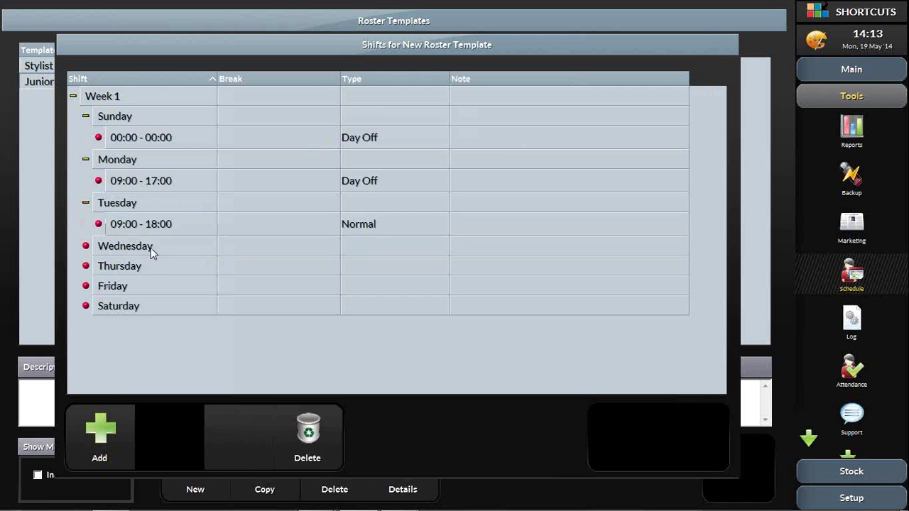
pyautogui.click(93, 434)
pyautogui.click(353, 130)
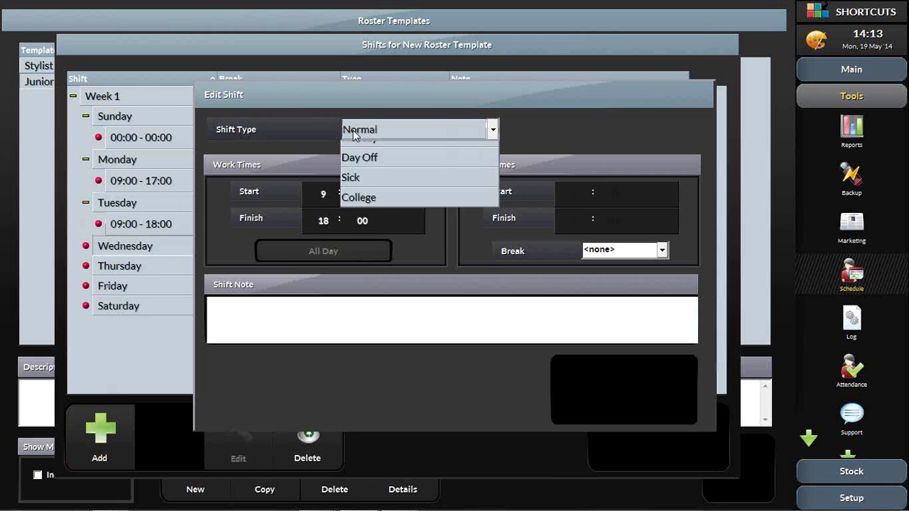
pyautogui.click(362, 232)
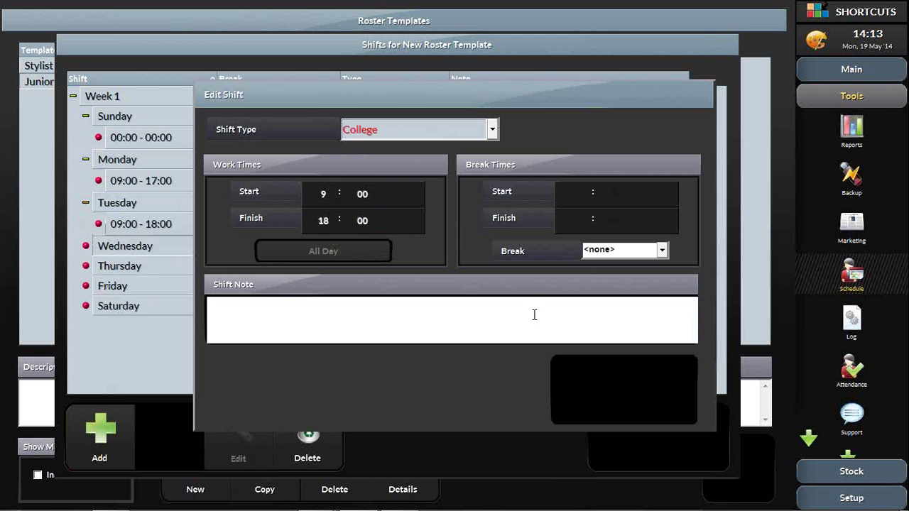
pyautogui.click(572, 390)
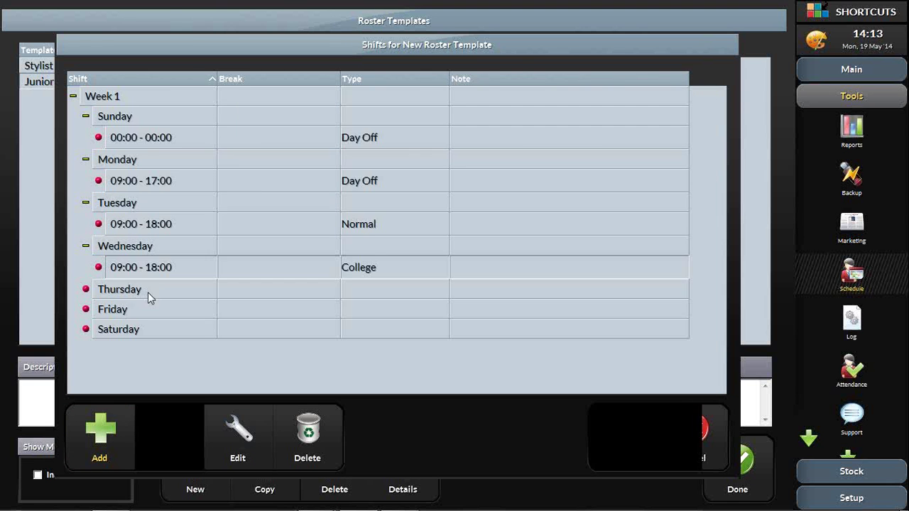
# Step: Add Normal shifts of 09:00 to 19:00 to Thursday and Friday and 08:30 to 16:00 to Saturday, and close the shift list
pyautogui.click(147, 292)
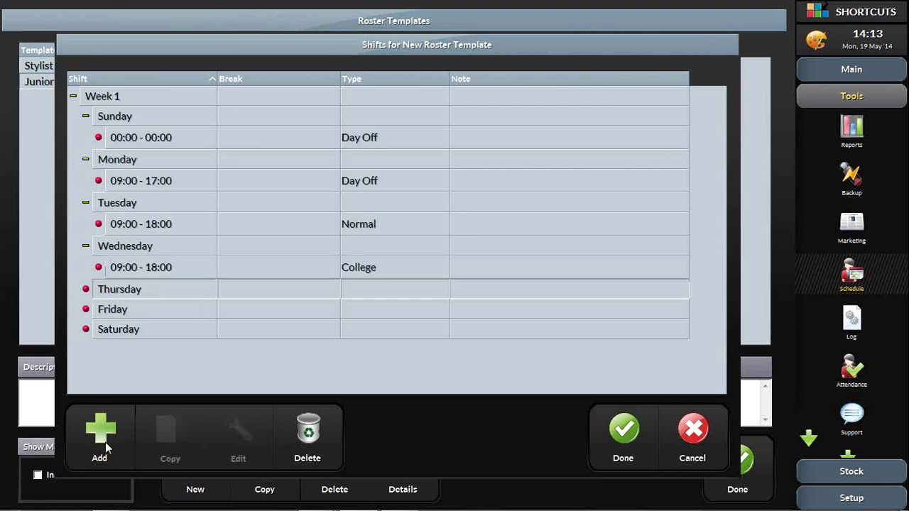
pyautogui.doubleClick(357, 281)
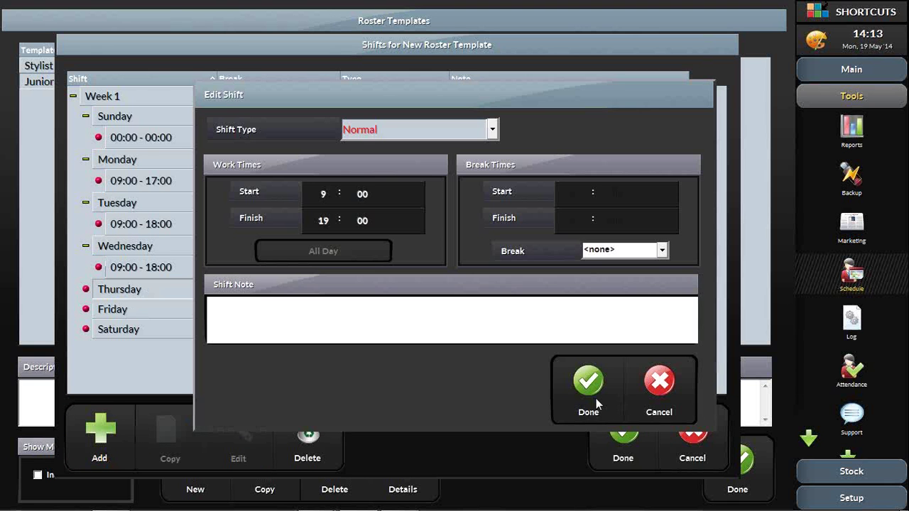
pyautogui.click(588, 387)
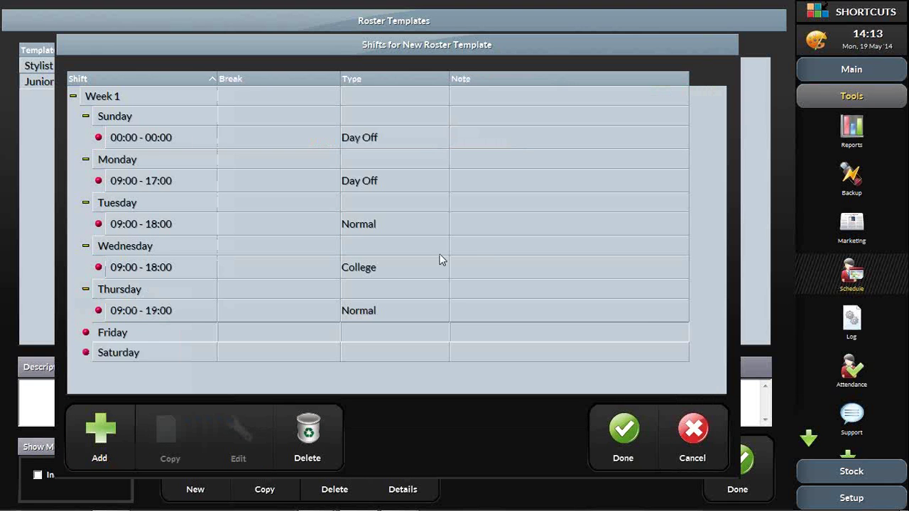
pyautogui.doubleClick(490, 310)
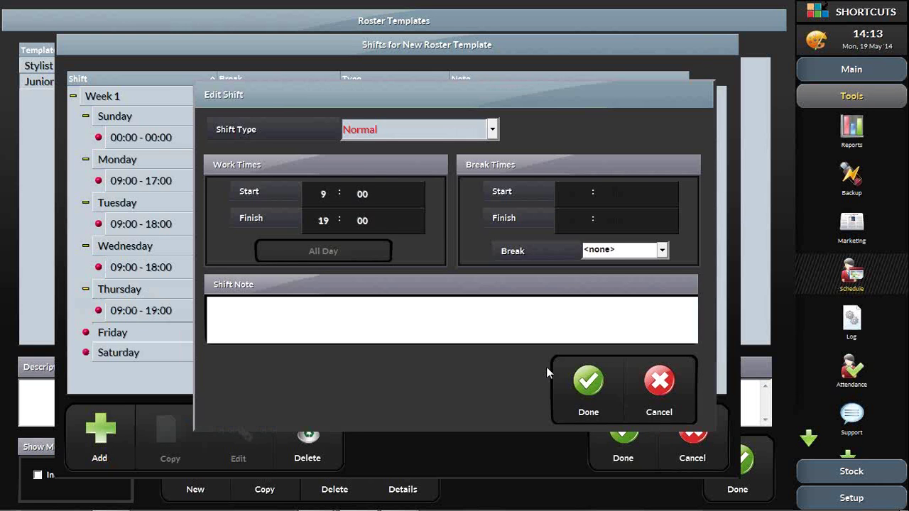
pyautogui.click(588, 387)
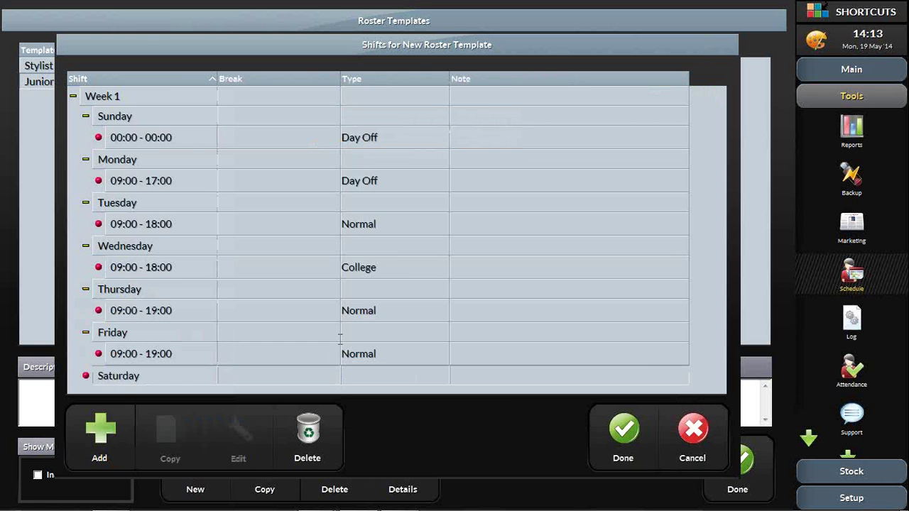
pyautogui.doubleClick(340, 376)
pyautogui.click(601, 384)
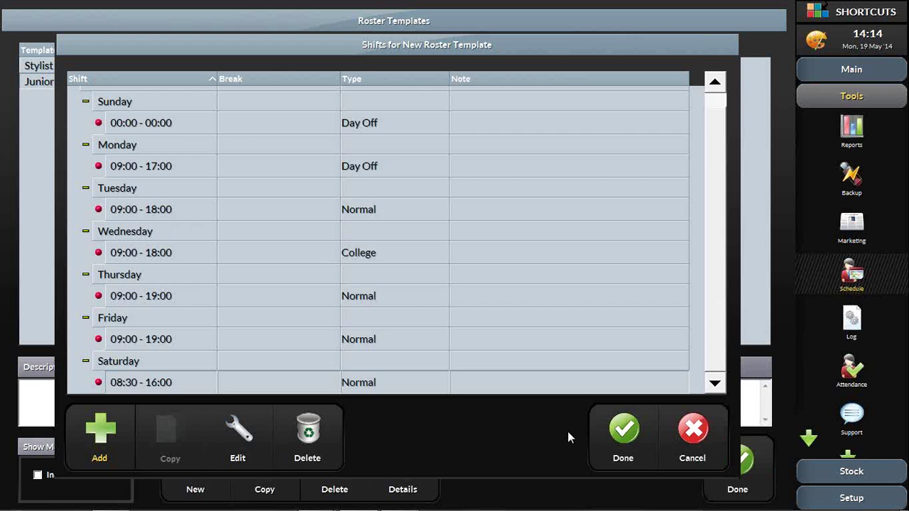
pyautogui.click(692, 430)
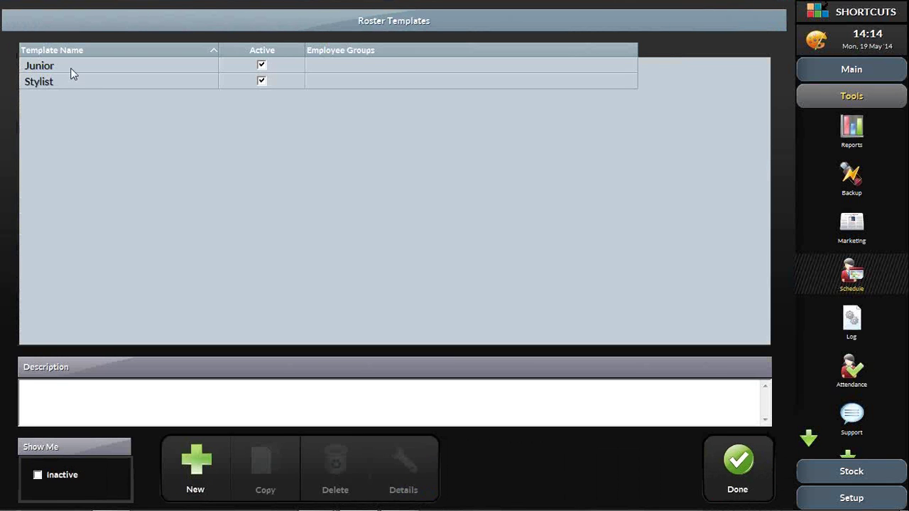
# Step: Review the Stylist template's weekly shifts, and close the roster templates and the employee schedule
pyautogui.click(71, 70)
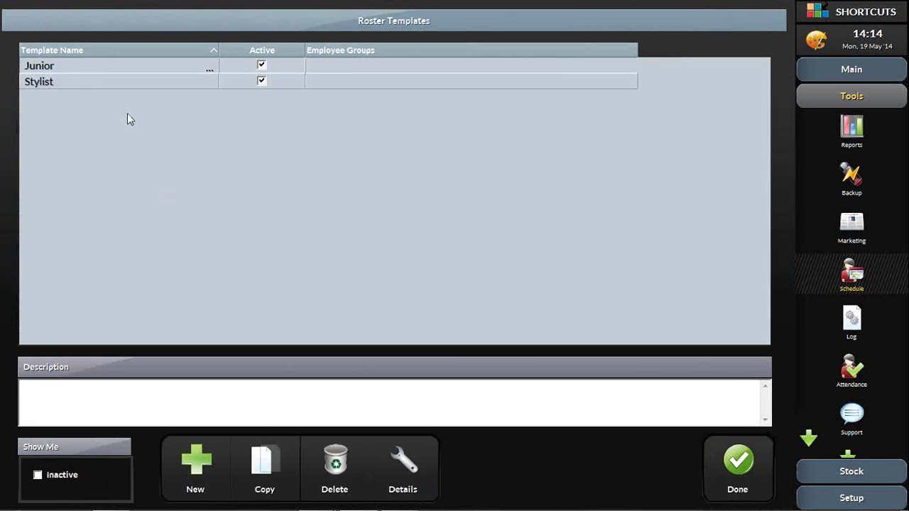
pyautogui.click(64, 82)
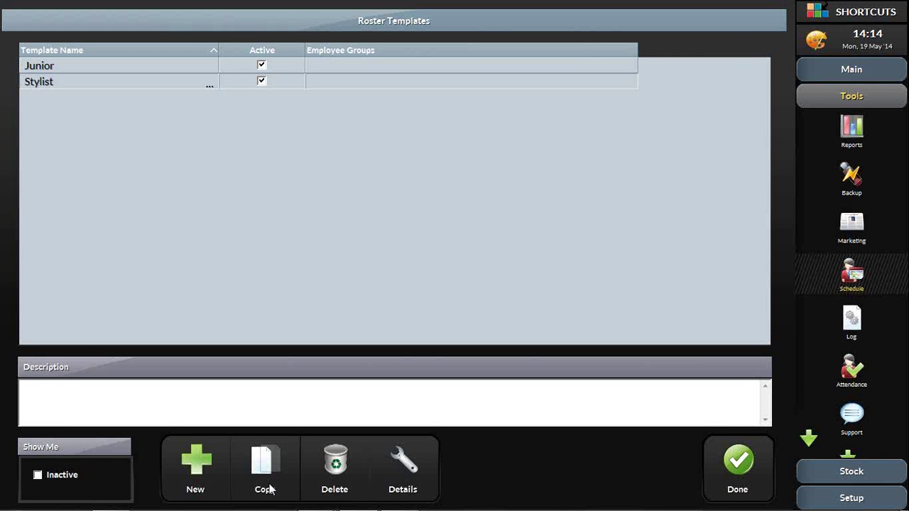
pyautogui.click(405, 473)
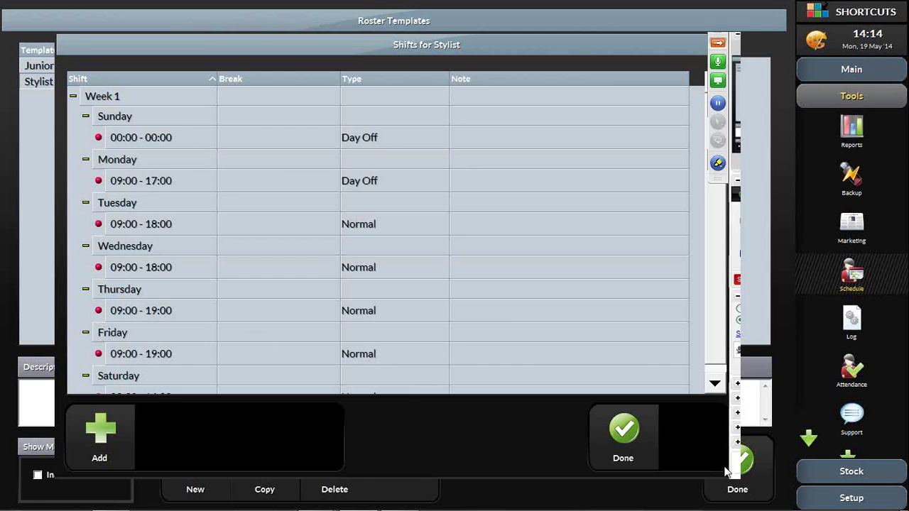
pyautogui.click(625, 430)
pyautogui.click(719, 462)
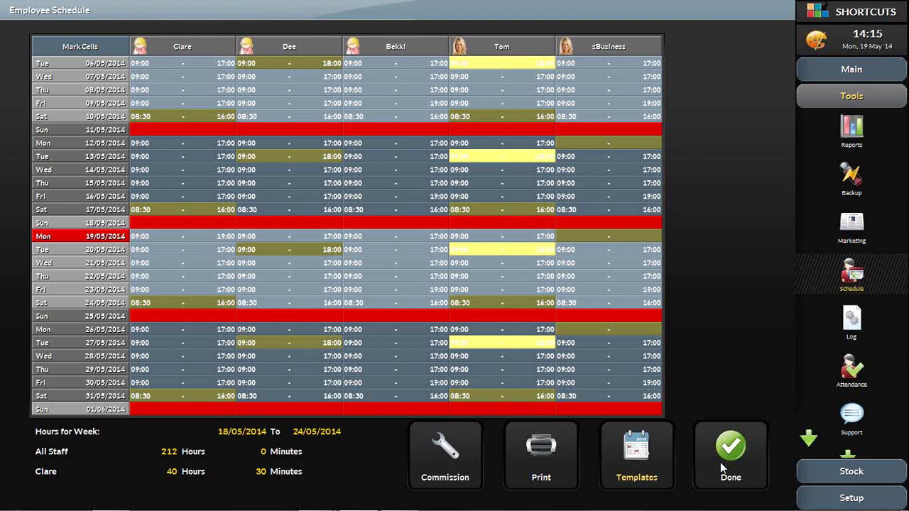
pyautogui.click(720, 461)
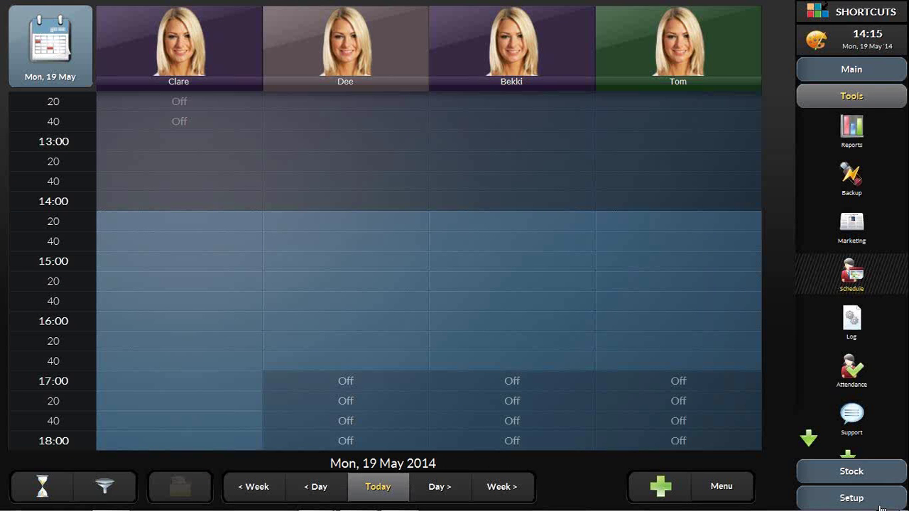
# Step: Create an employee group named Stylist in the Employee Groups setup and set its default level to Stylist
pyautogui.click(852, 497)
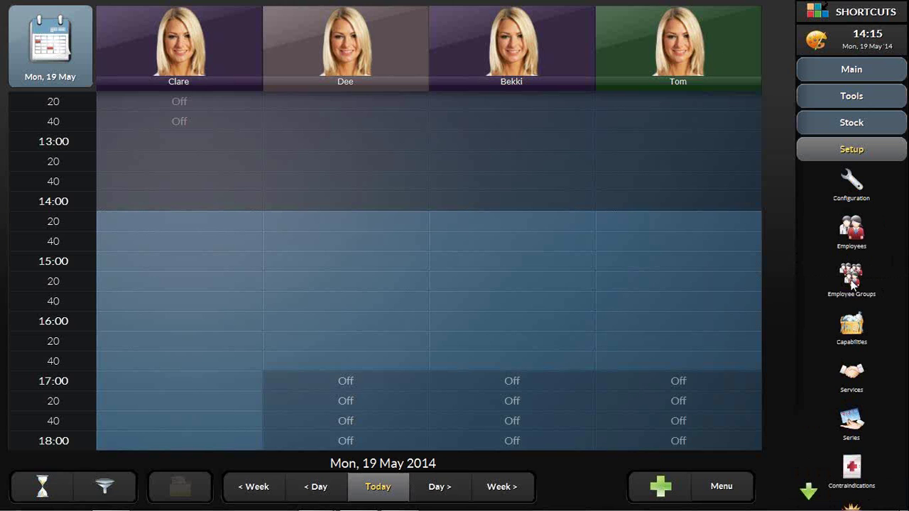
pyautogui.click(852, 283)
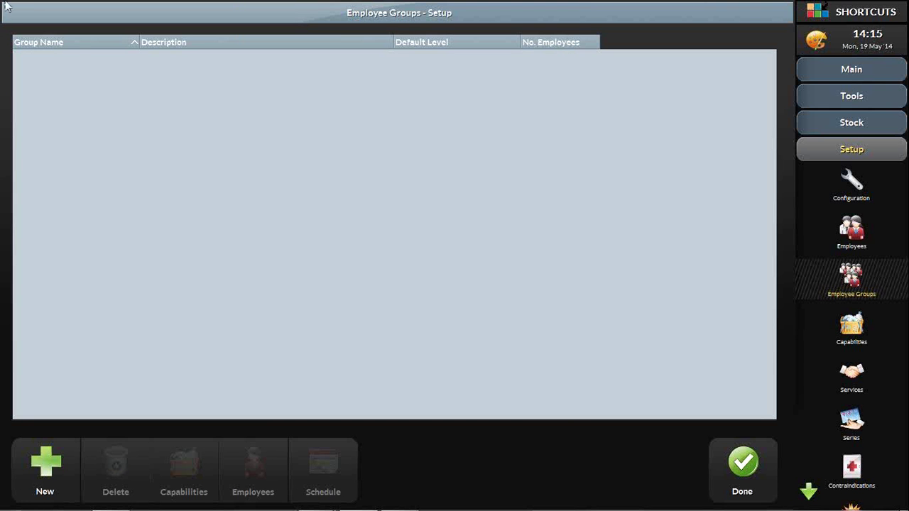
pyautogui.click(43, 462)
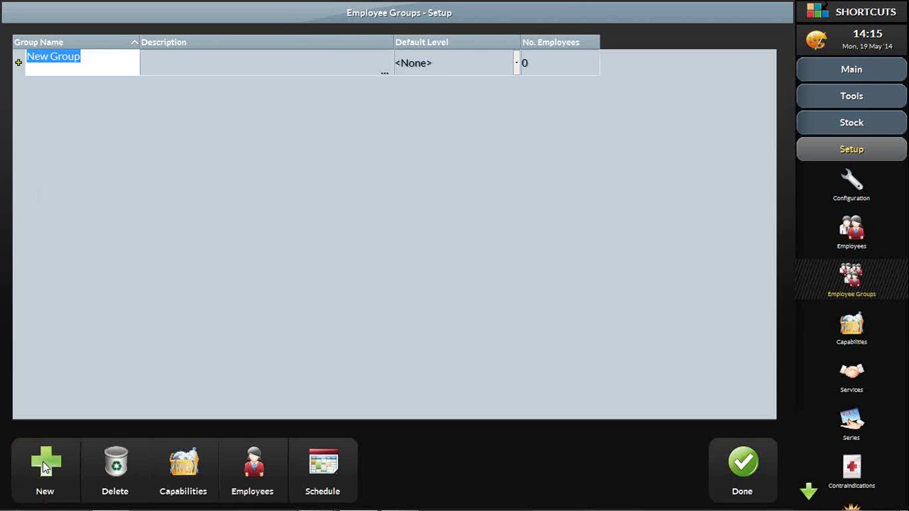
pyautogui.write('Stylist')
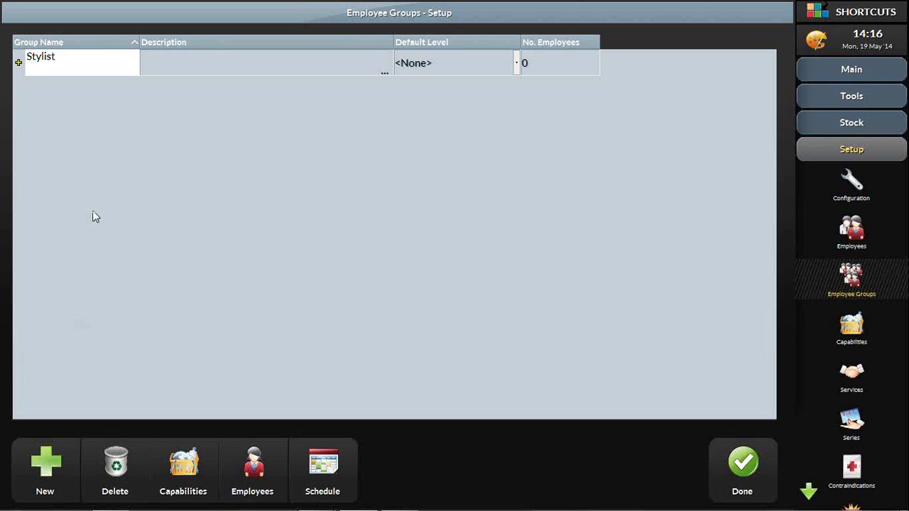
pyautogui.click(93, 174)
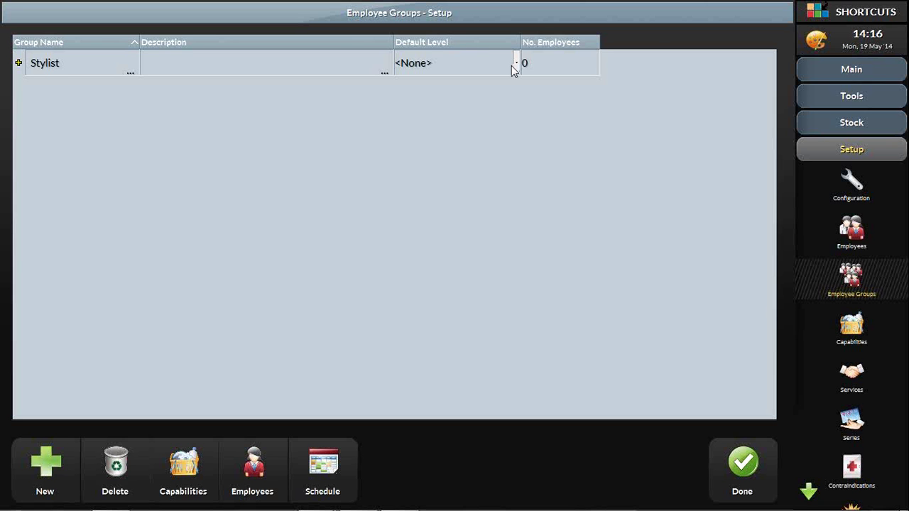
pyautogui.click(513, 63)
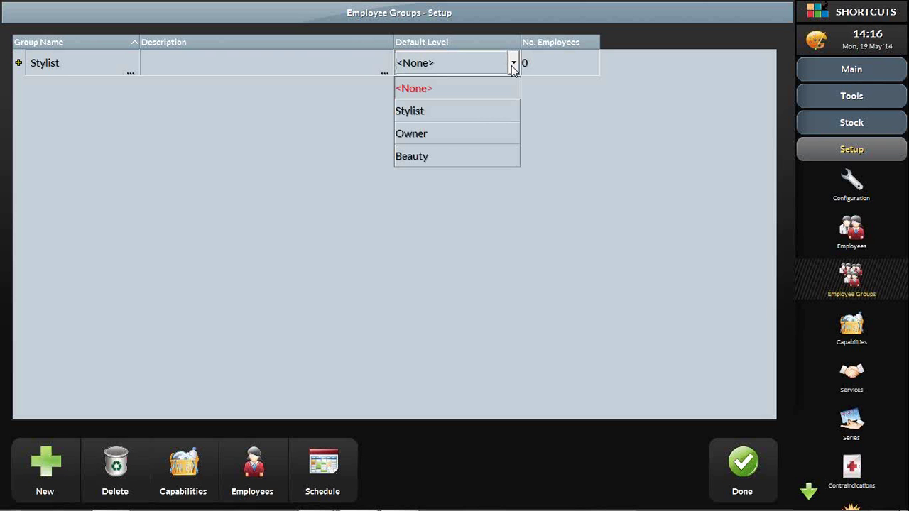
pyautogui.click(497, 114)
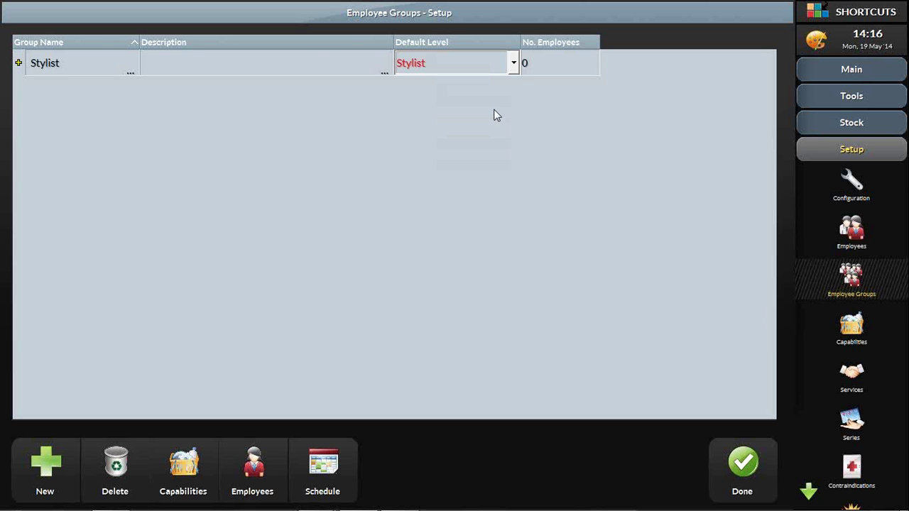
# Step: Expand the Stylist group and move the first two listed employees into its selected employees
pyautogui.click(19, 69)
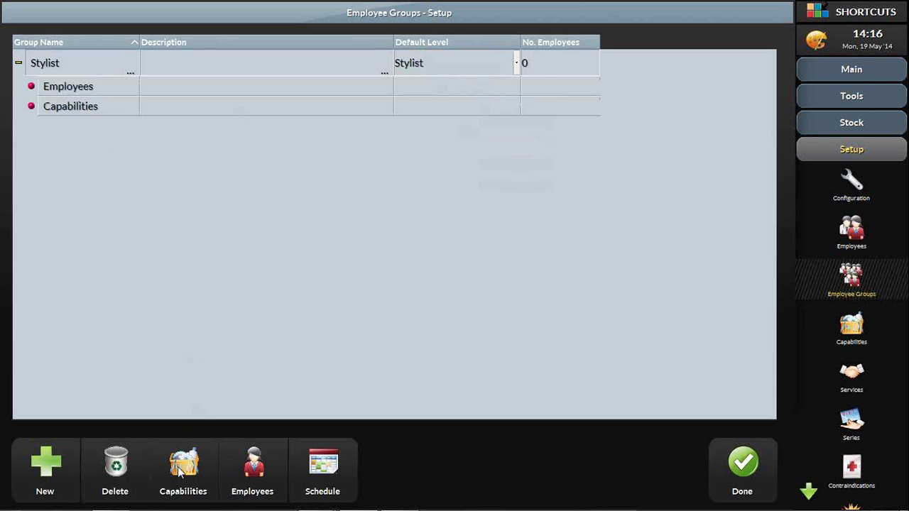
pyautogui.click(252, 479)
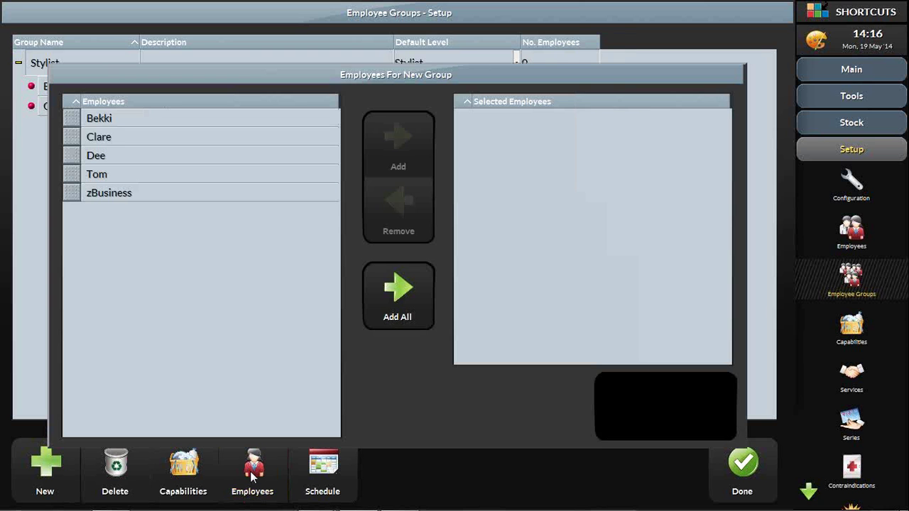
pyautogui.click(75, 121)
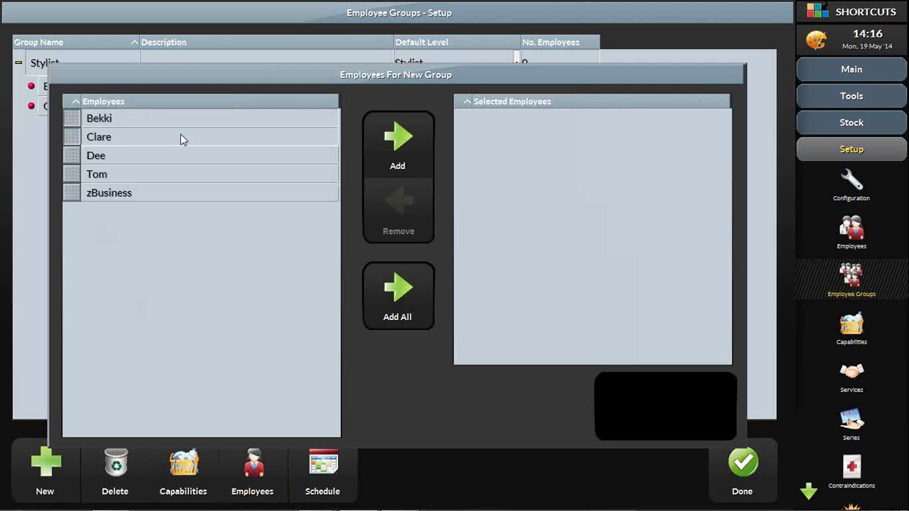
pyautogui.click(400, 142)
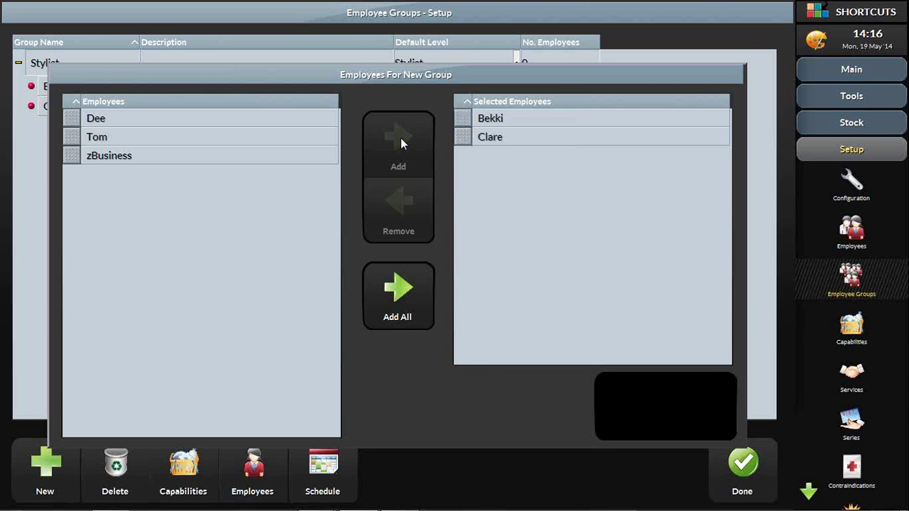
# Step: Confirm the group's employee selection and apply the Level, Capabilities and Schedule properties to the added employees
pyautogui.click(629, 410)
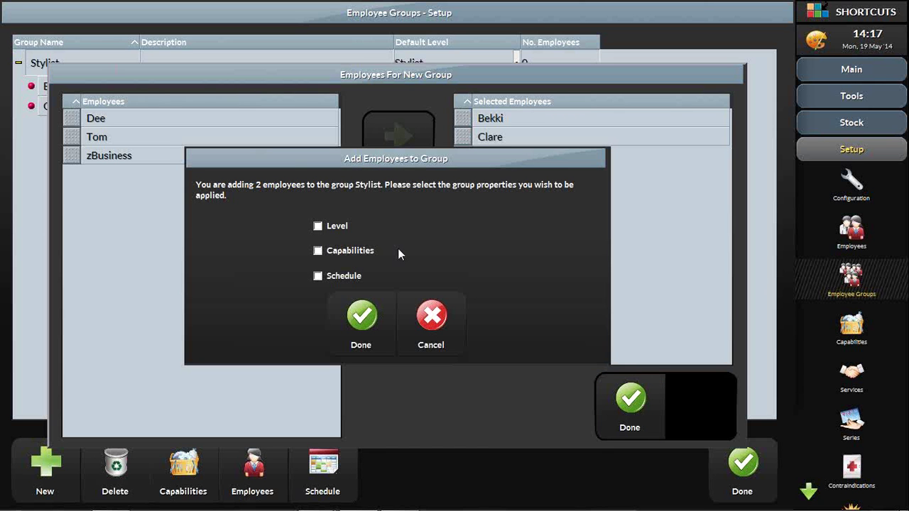
pyautogui.click(317, 227)
pyautogui.click(318, 251)
pyautogui.click(321, 276)
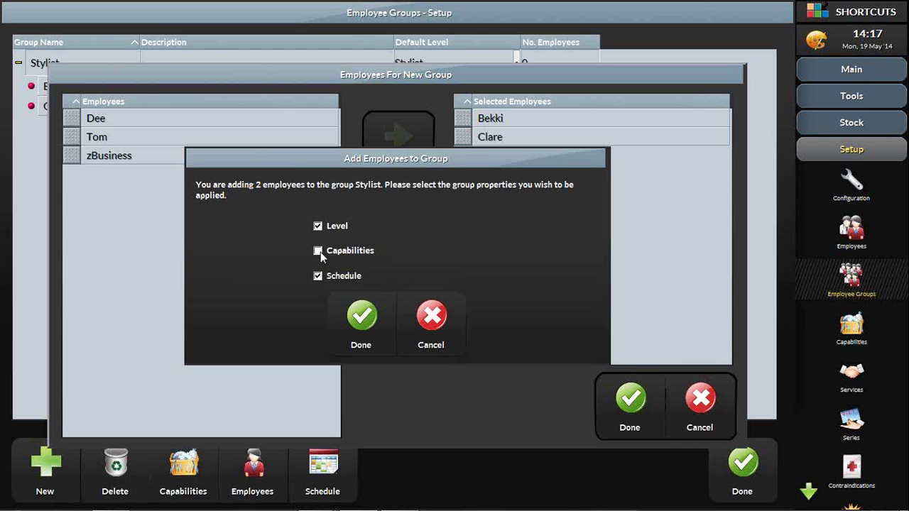
pyautogui.click(319, 252)
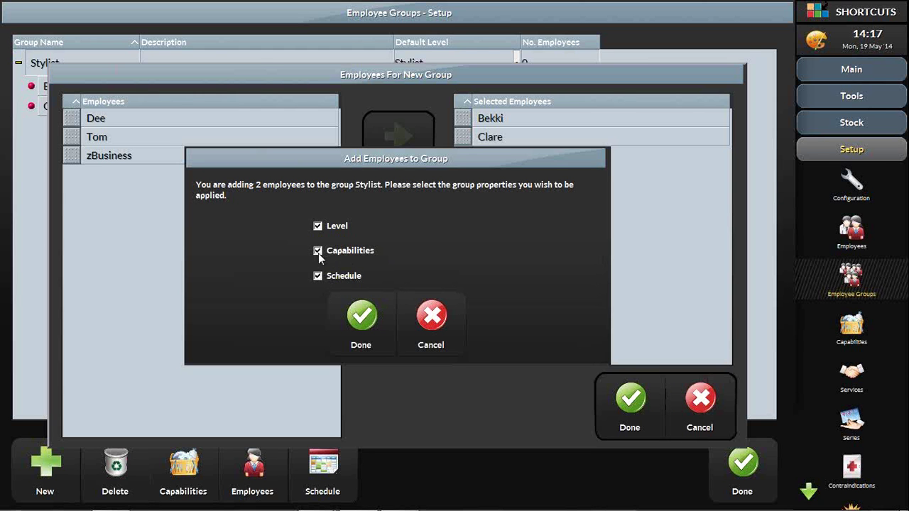
pyautogui.click(360, 316)
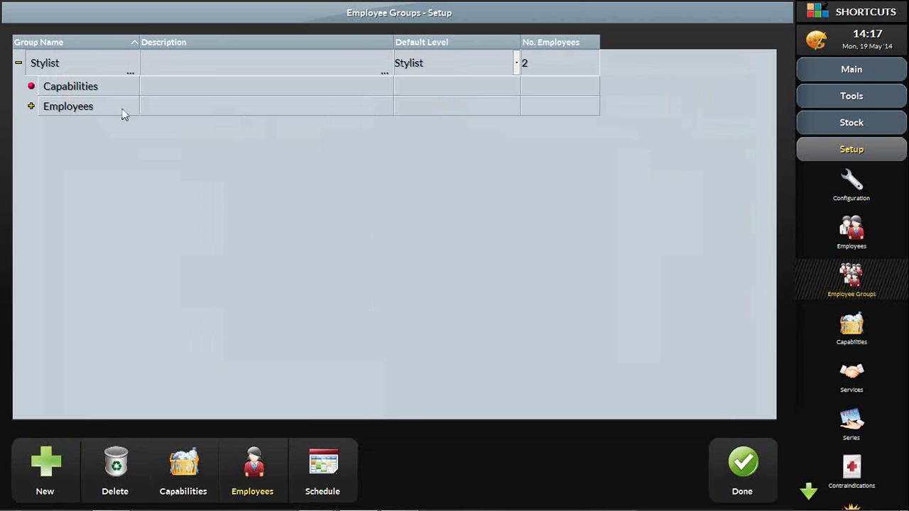
# Step: Add the Stylist roster template to the group's schedule from 01 June 2014 to 30 September 2014 and apply it to all group employees
pyautogui.click(323, 475)
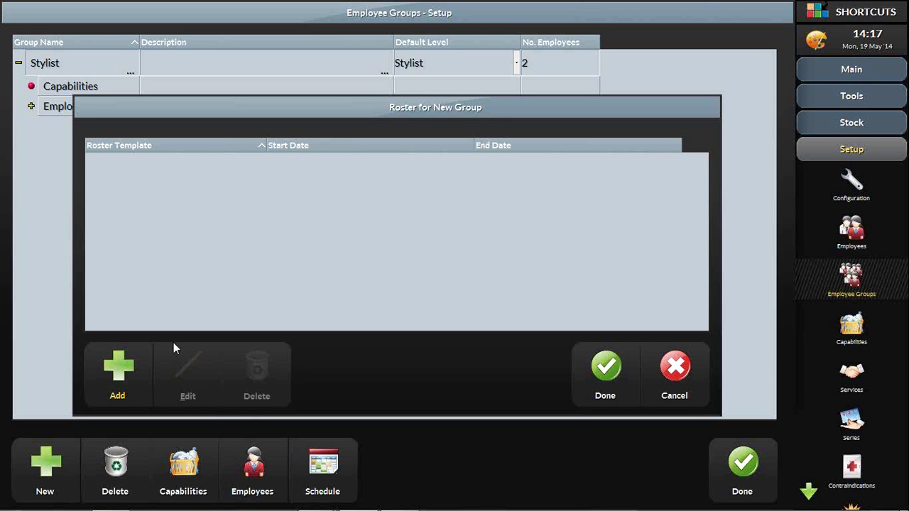
pyautogui.click(119, 379)
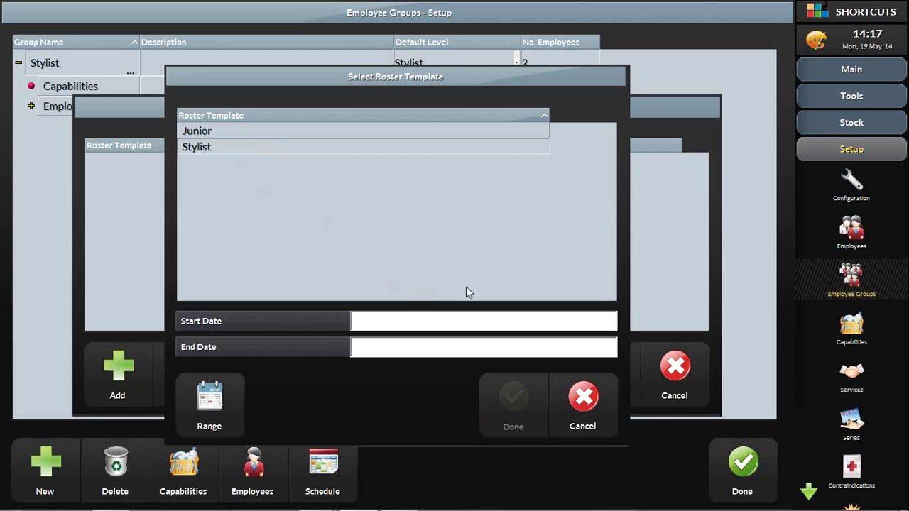
pyautogui.click(210, 418)
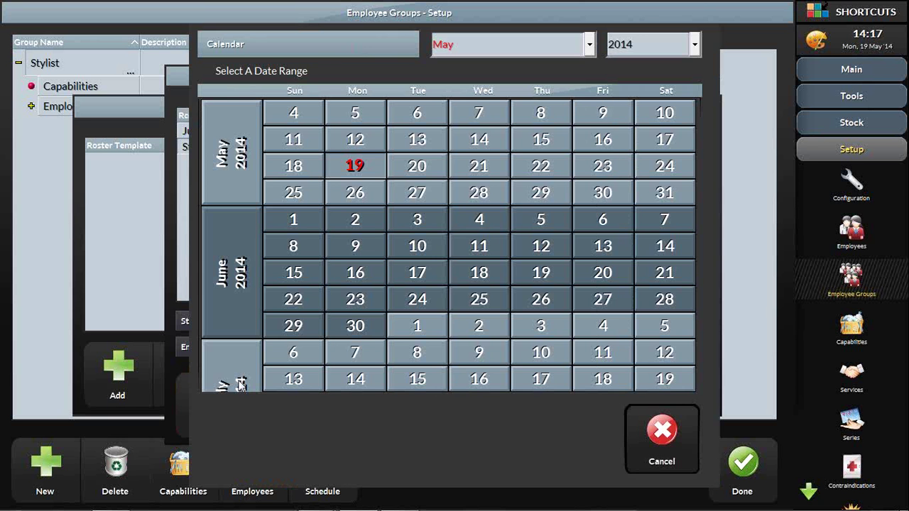
pyautogui.click(293, 220)
pyautogui.scroll(-5, 239, 238)
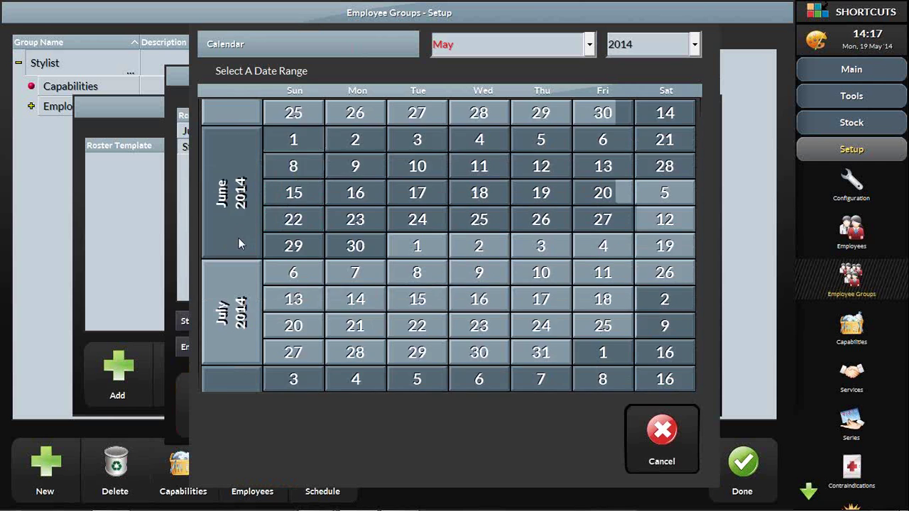
pyautogui.scroll(-3, 225, 297)
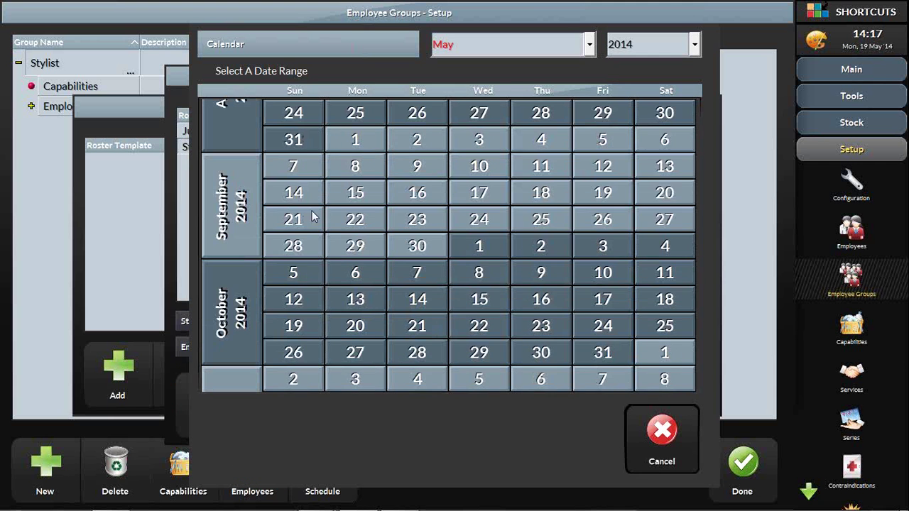
pyautogui.click(419, 246)
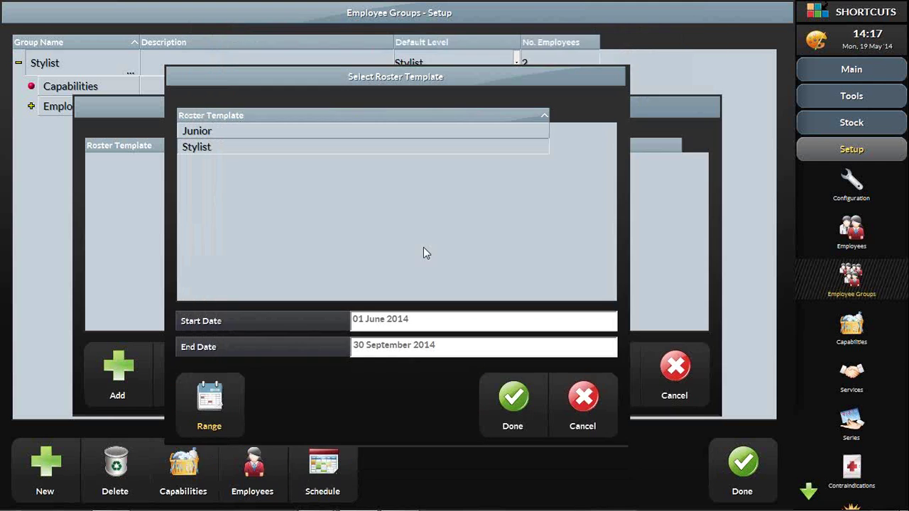
pyautogui.click(521, 405)
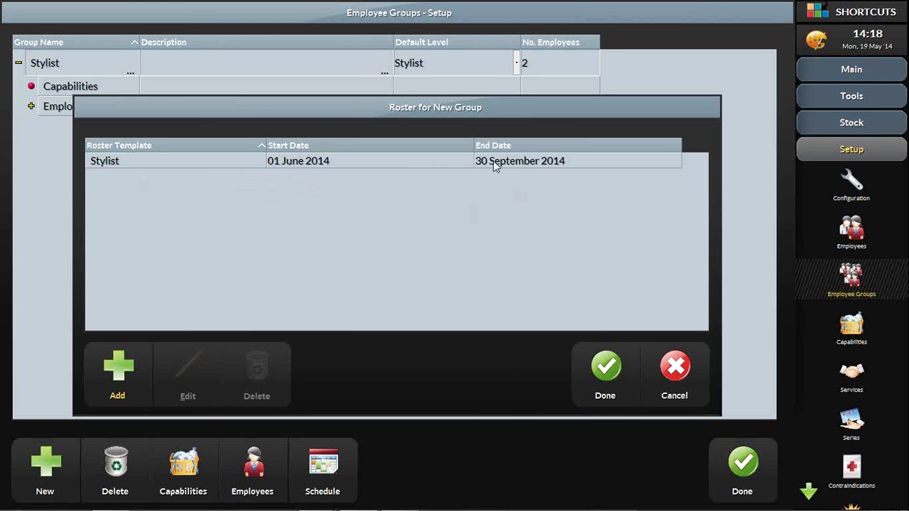
pyautogui.click(605, 374)
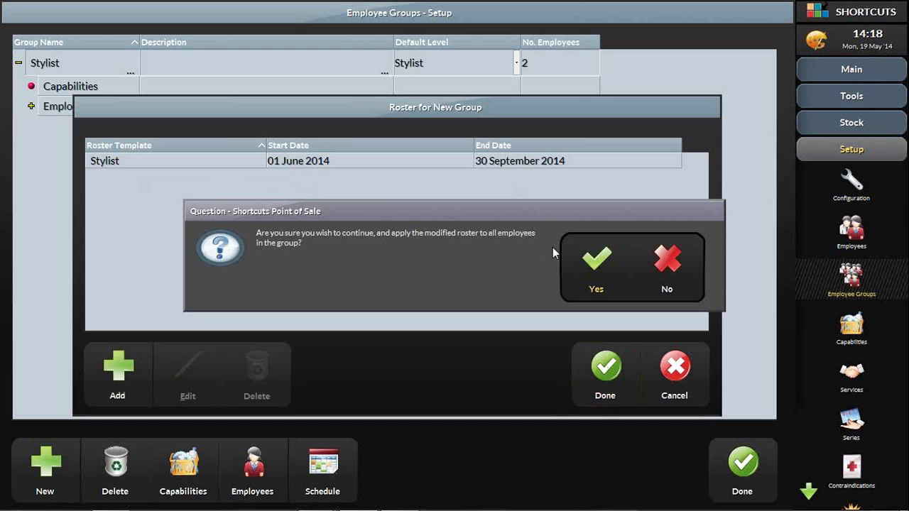
pyautogui.click(591, 268)
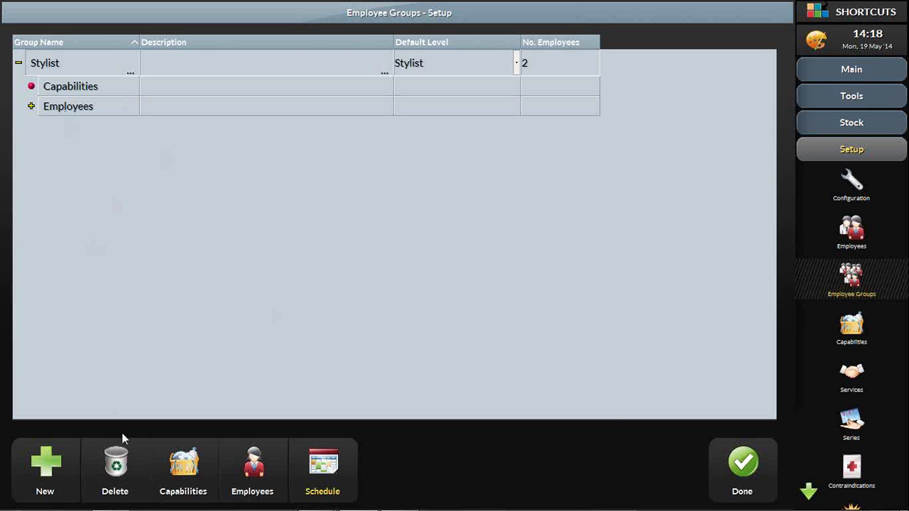
# Step: Add the Hair capability to the Stylist group and confirm the group's capabilities
pyautogui.click(190, 478)
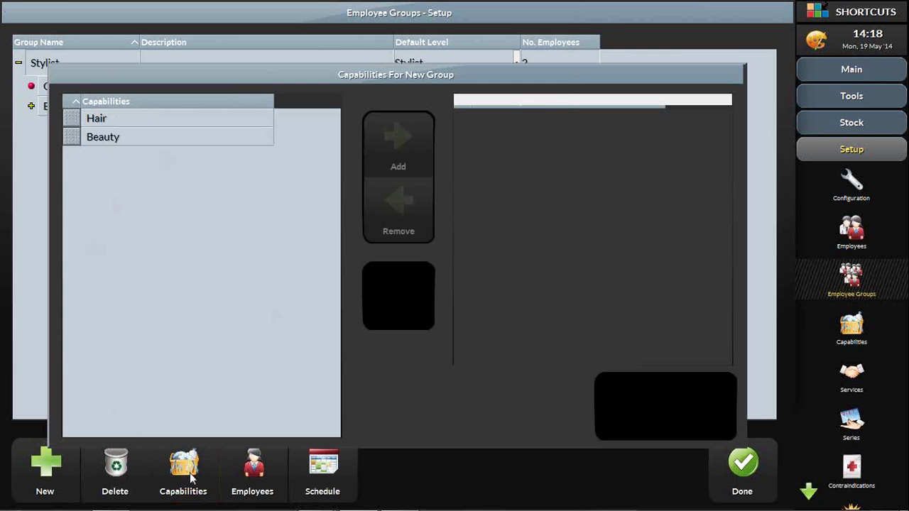
pyautogui.click(76, 120)
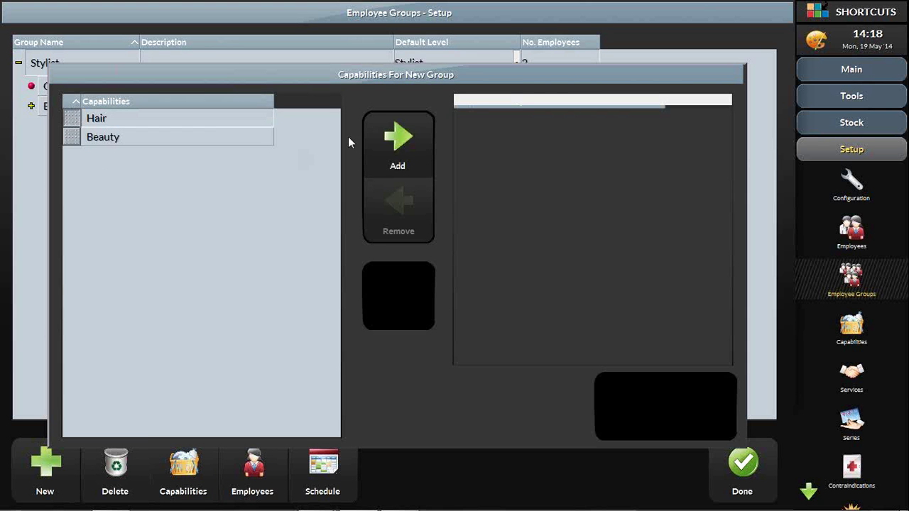
pyautogui.click(399, 147)
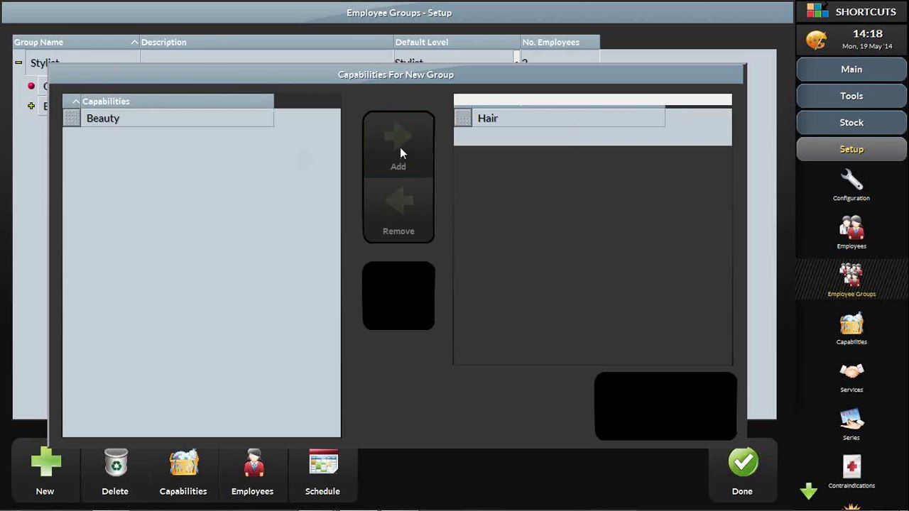
pyautogui.click(632, 397)
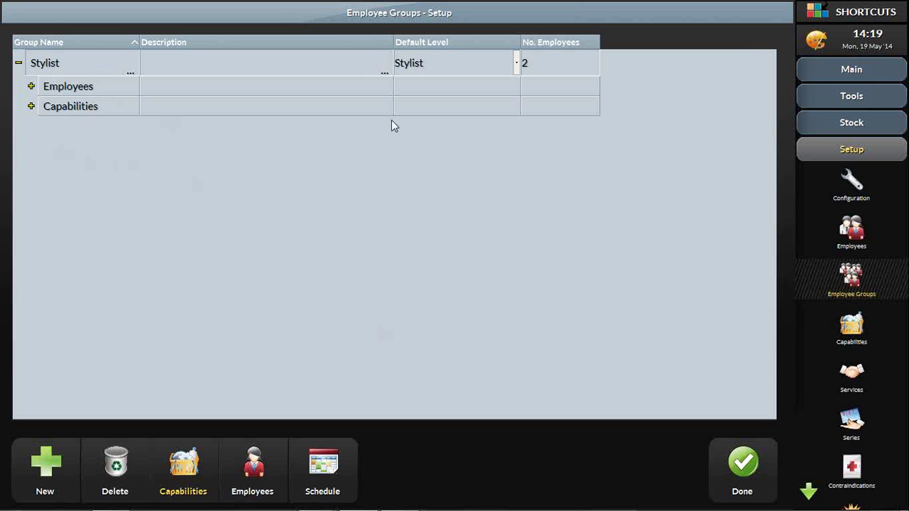
# Step: Create a new employee record in the Employees setup, entering the employee's first name as the alias
pyautogui.click(858, 235)
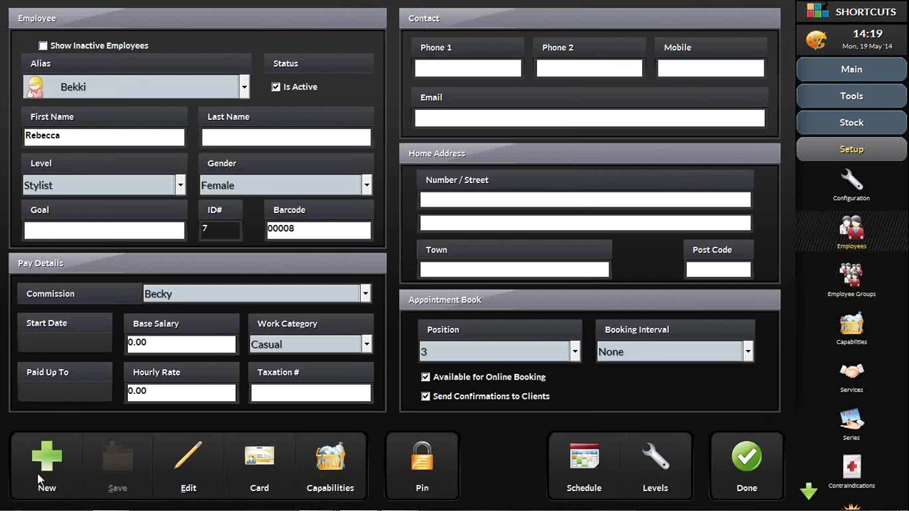
pyautogui.click(42, 476)
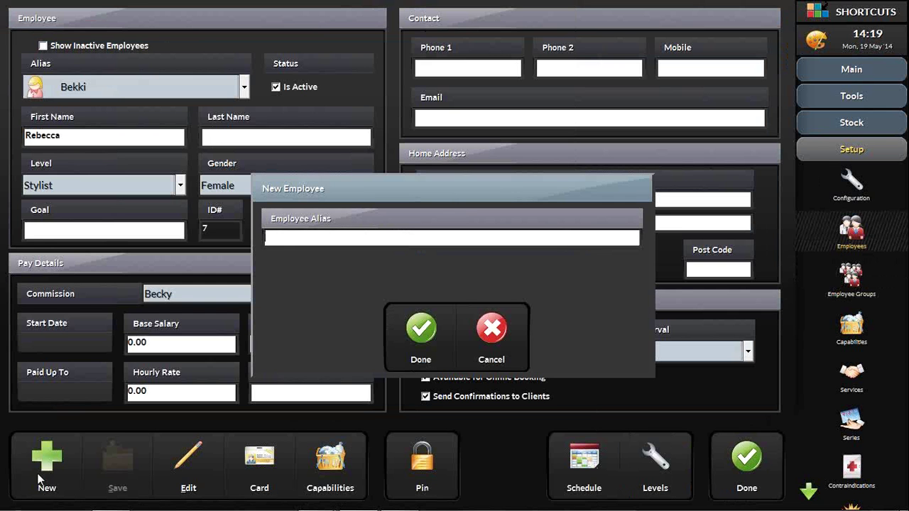
pyautogui.write('Beth')
pyautogui.click(405, 330)
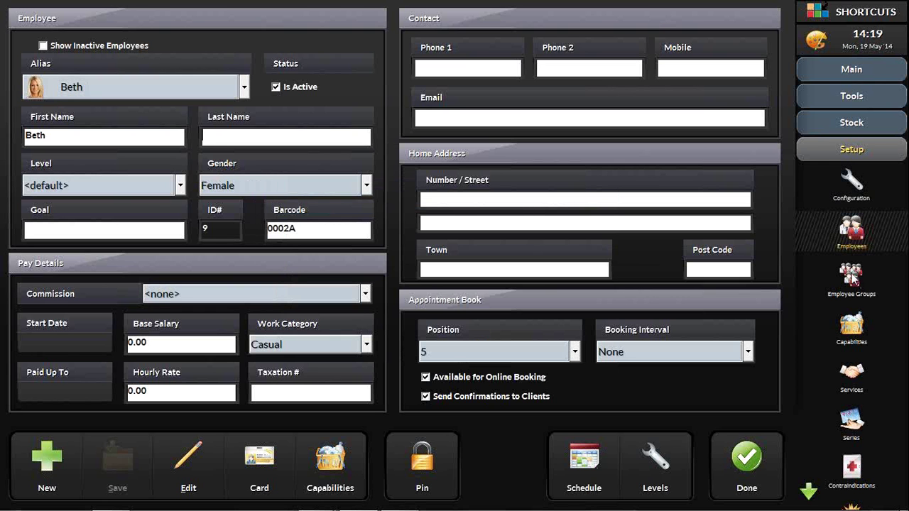
# Step: Add the newly created employee to the Stylist employee group, applying the group's level and schedule
pyautogui.click(854, 280)
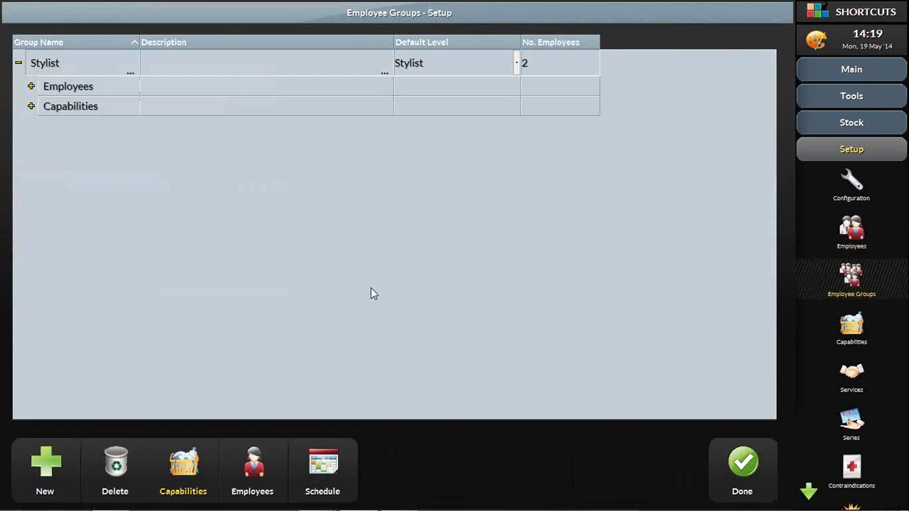
pyautogui.click(96, 89)
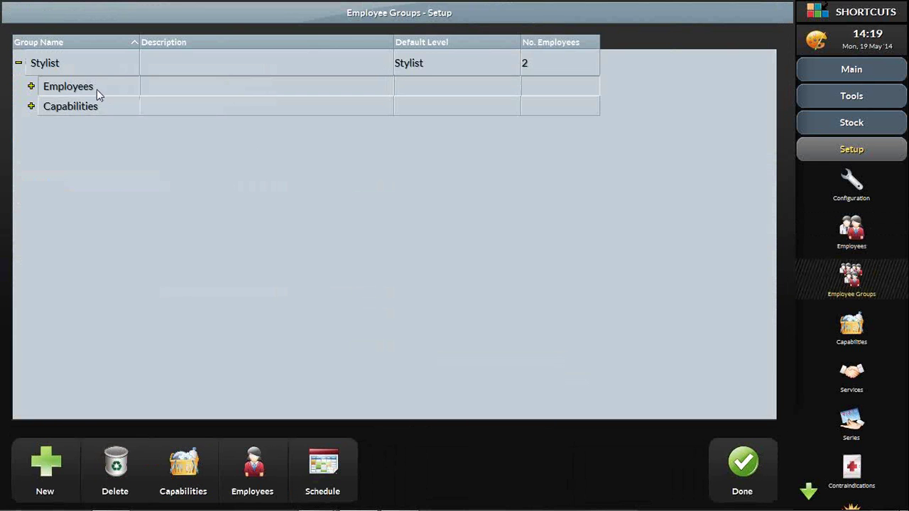
pyautogui.click(252, 472)
pyautogui.click(69, 127)
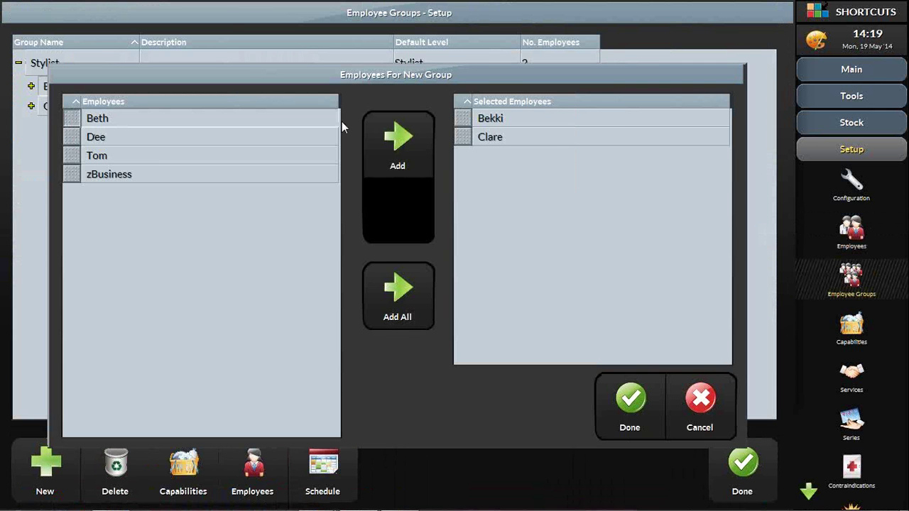
pyautogui.click(411, 141)
pyautogui.click(615, 411)
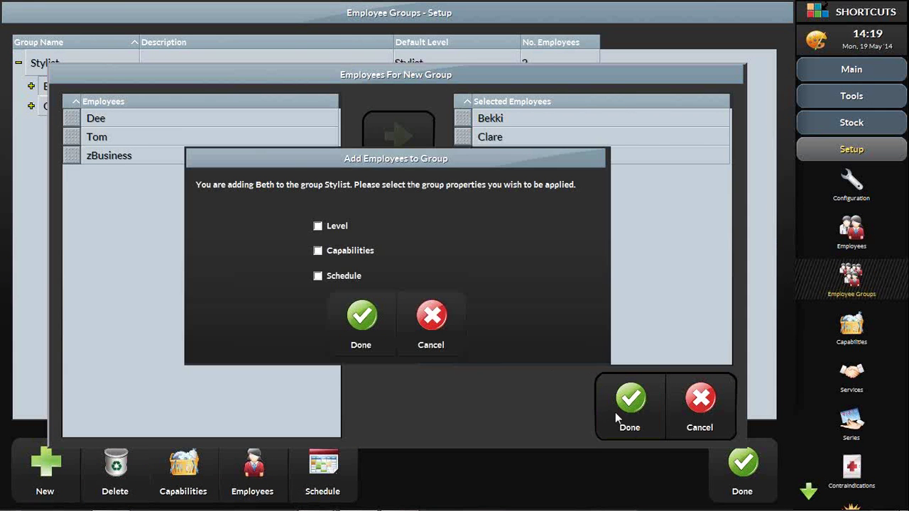
pyautogui.click(336, 276)
pyautogui.click(360, 338)
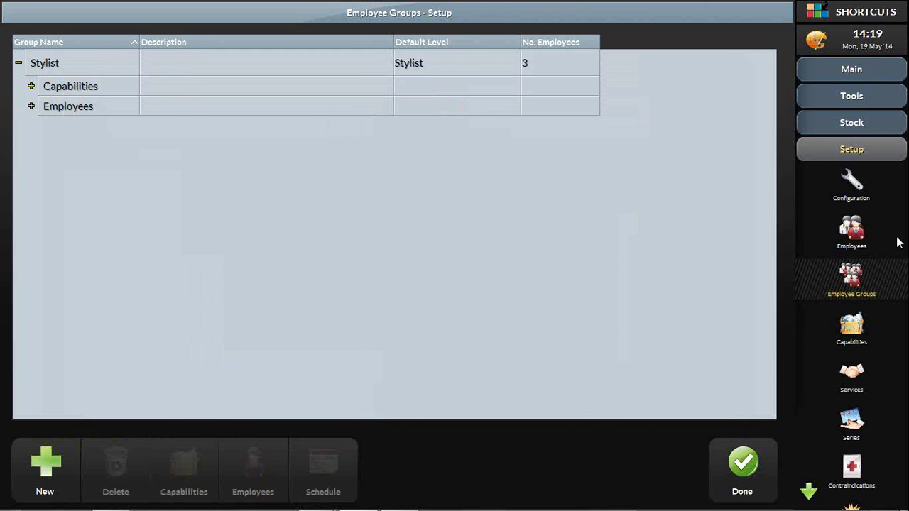
# Step: Check the level in the employee records of the first listed employee and the new employee, and view the new employee's level options
pyautogui.click(852, 231)
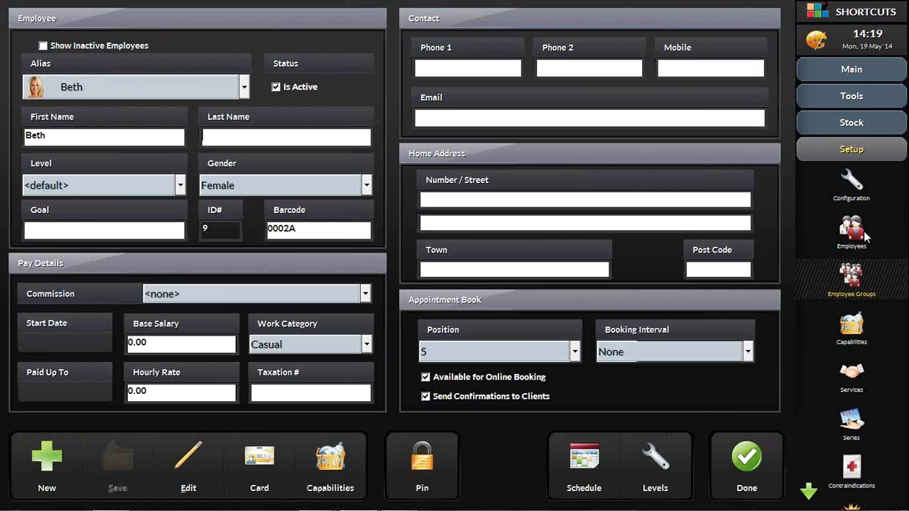
pyautogui.click(100, 89)
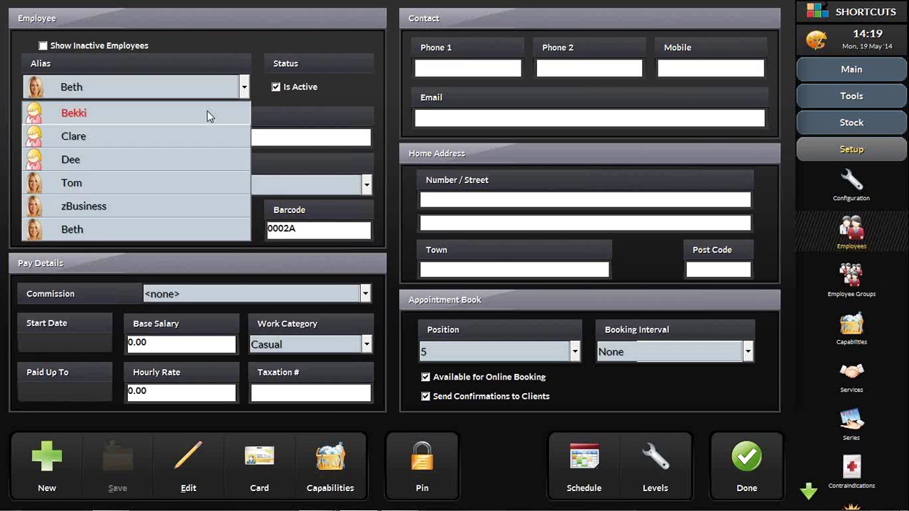
pyautogui.click(210, 113)
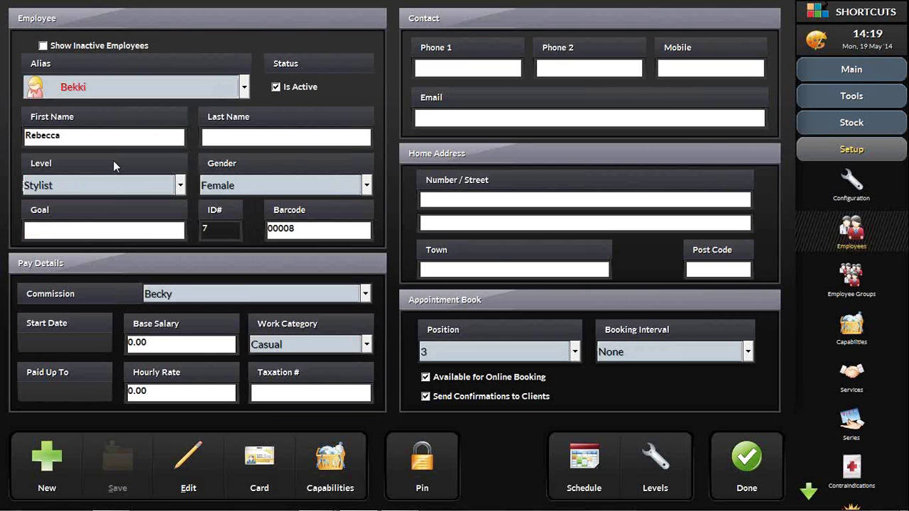
pyautogui.press('Down')
pyautogui.press('Down')
pyautogui.press('Down')
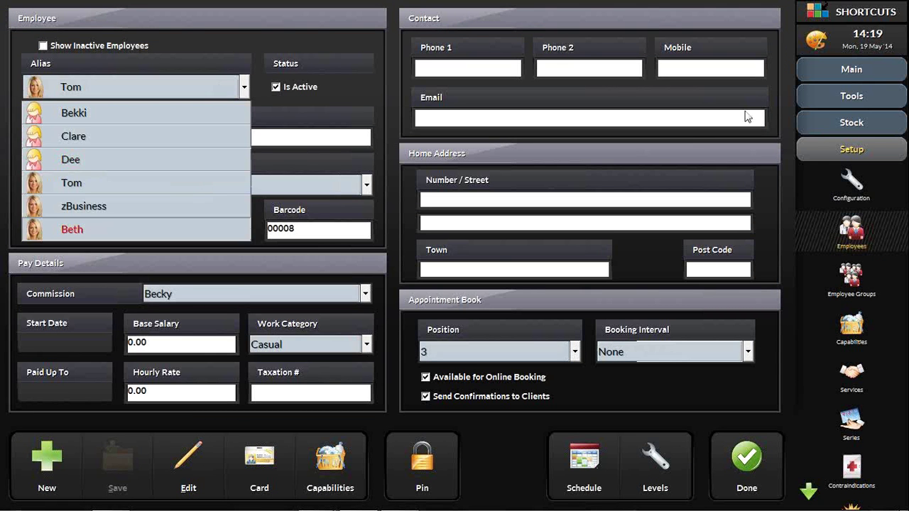
pyautogui.press('Return')
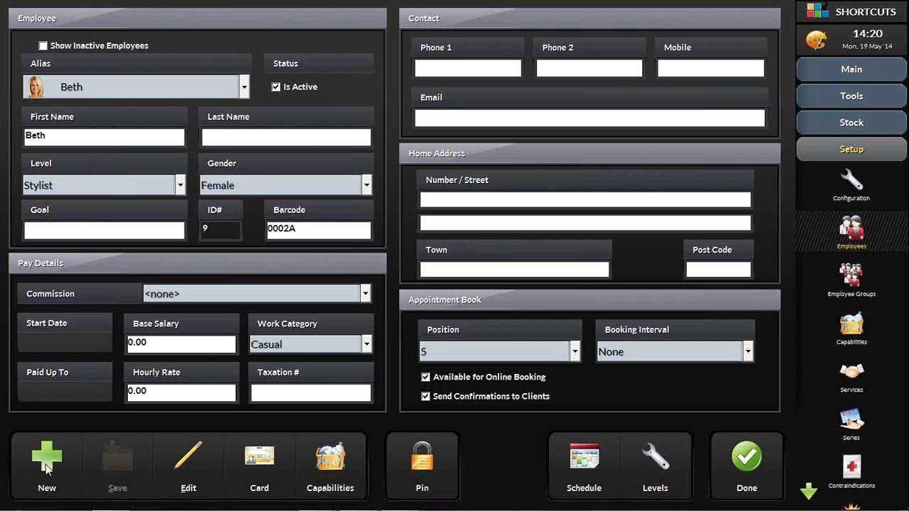
pyautogui.click(181, 184)
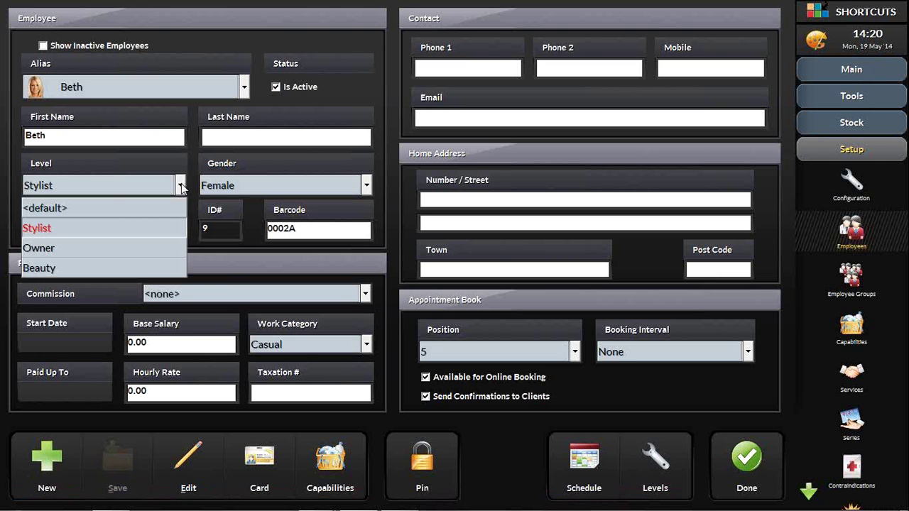
# Step: Review the available employee levels, including the Stylist level's colour and the level list in the Employee Levels setup
pyautogui.click(181, 183)
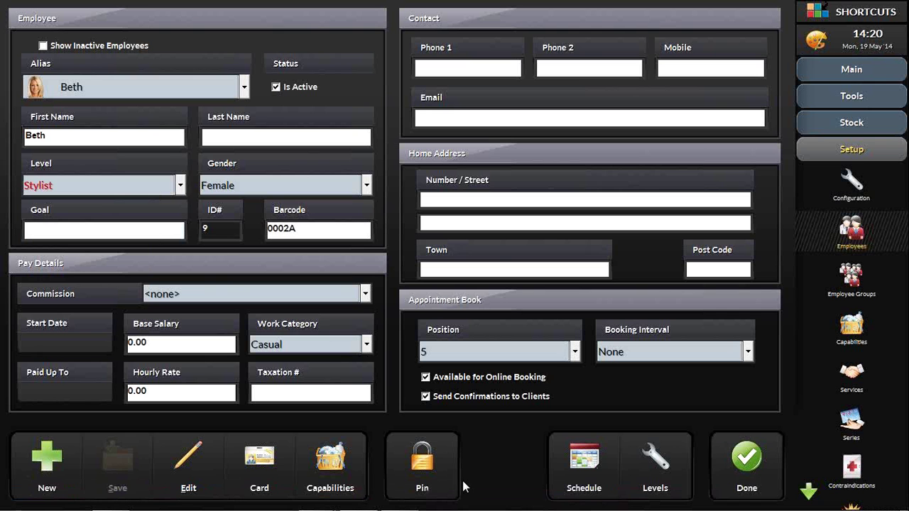
pyautogui.click(656, 468)
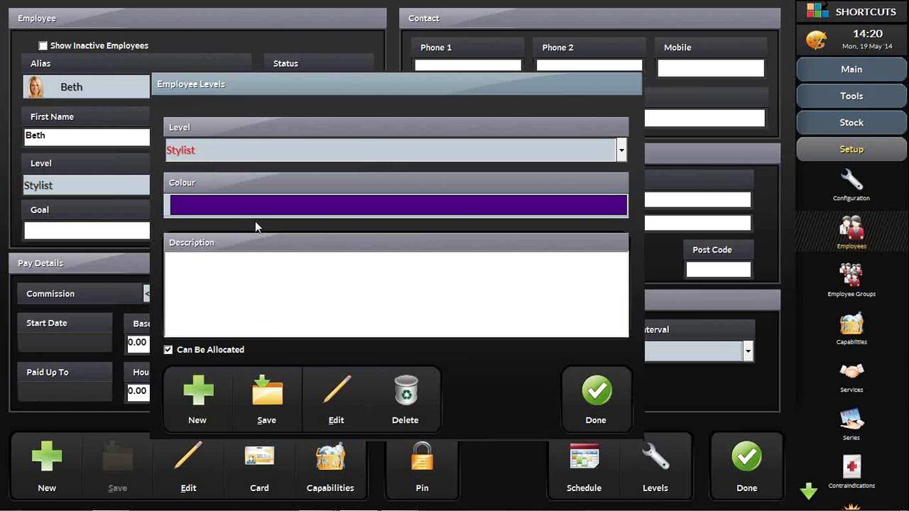
pyautogui.click(243, 154)
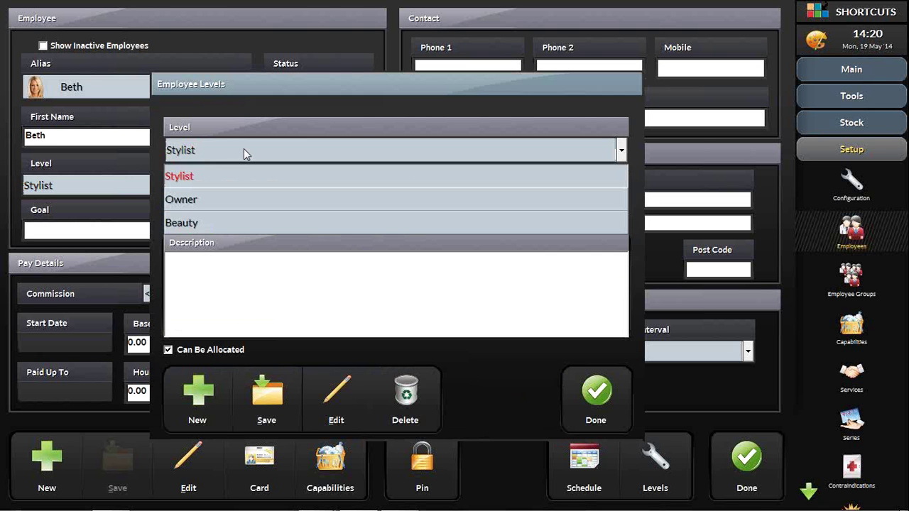
pyautogui.click(244, 150)
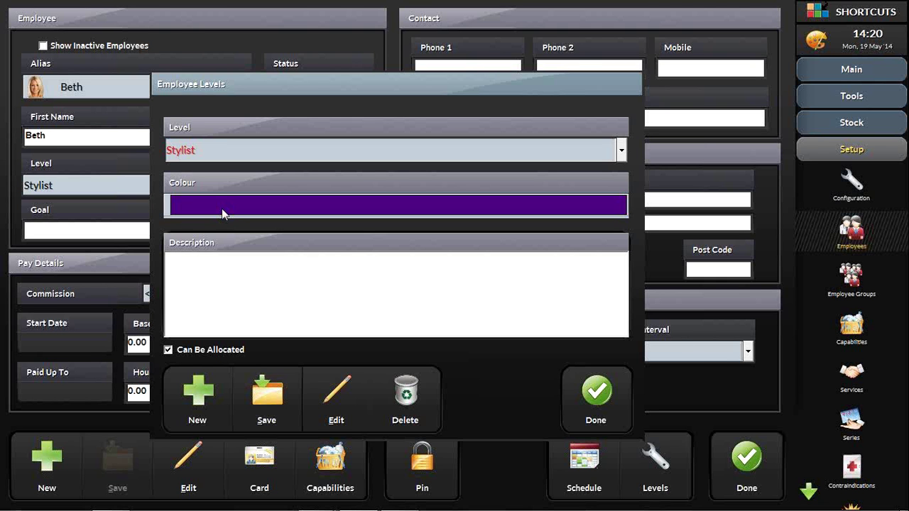
pyautogui.click(596, 394)
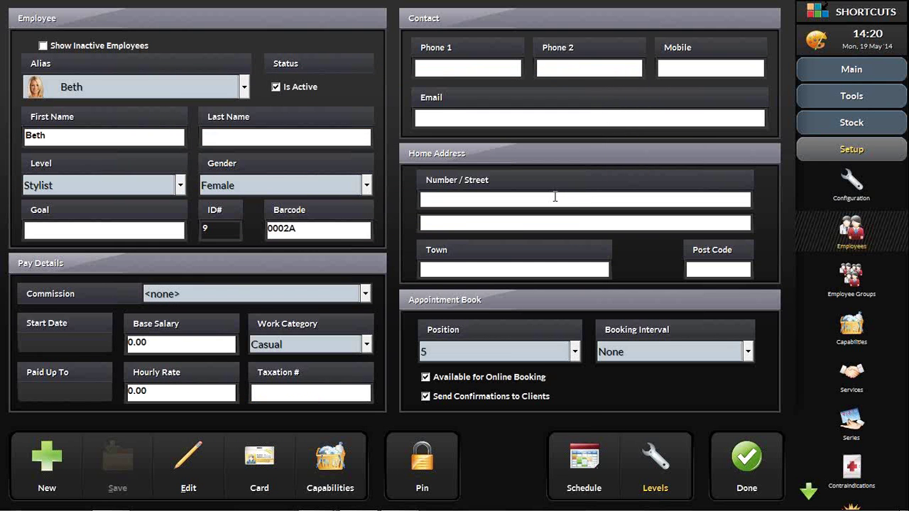
# Step: Examine the new employee's appointment book position, booking interval, hourly rate and commission options, and close the employee record
pyautogui.click(504, 351)
pyautogui.click(506, 350)
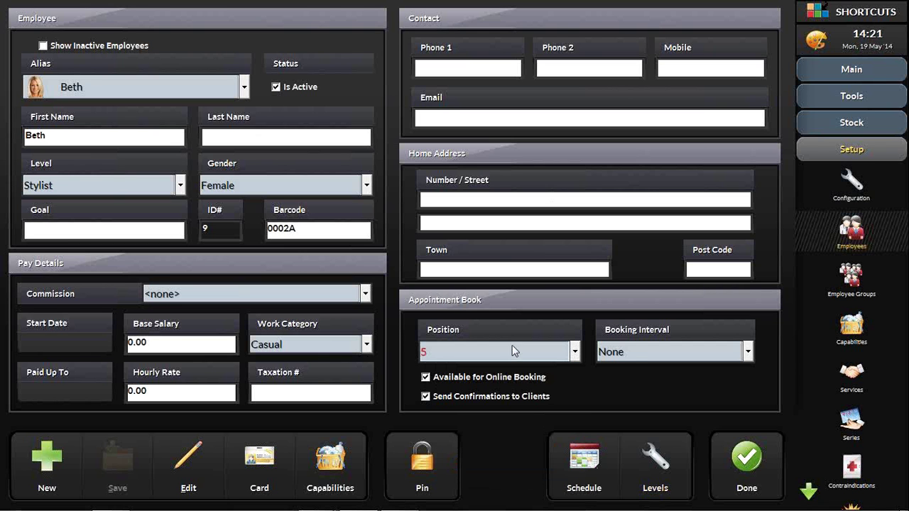
pyautogui.click(632, 352)
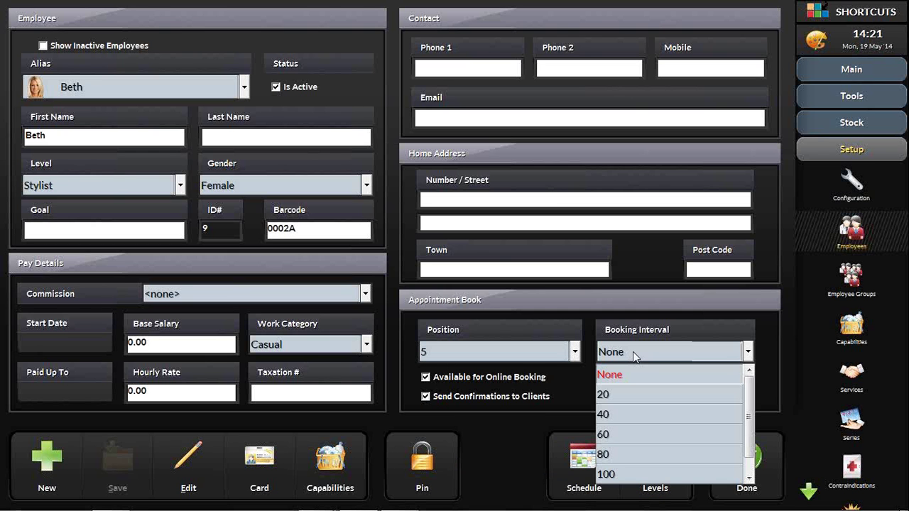
pyautogui.click(632, 351)
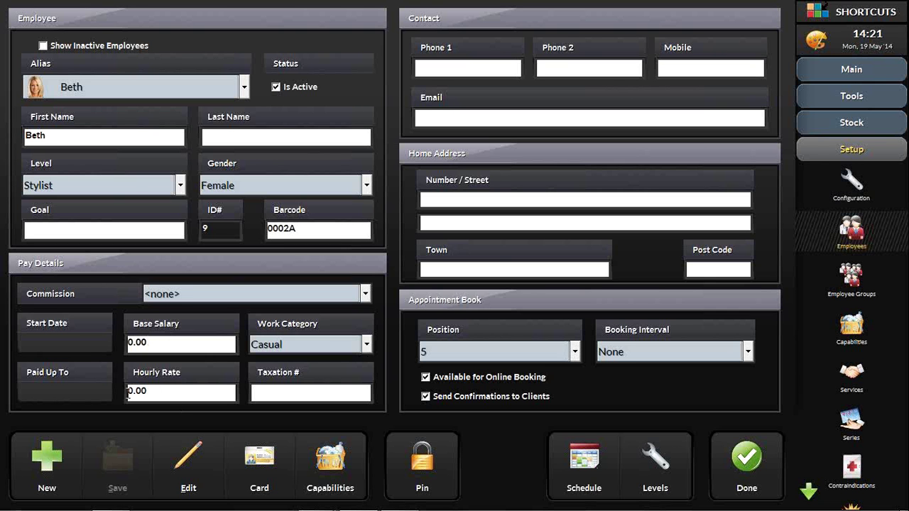
pyautogui.moveTo(128, 392); pyautogui.dragTo(152, 393)
pyautogui.click(328, 295)
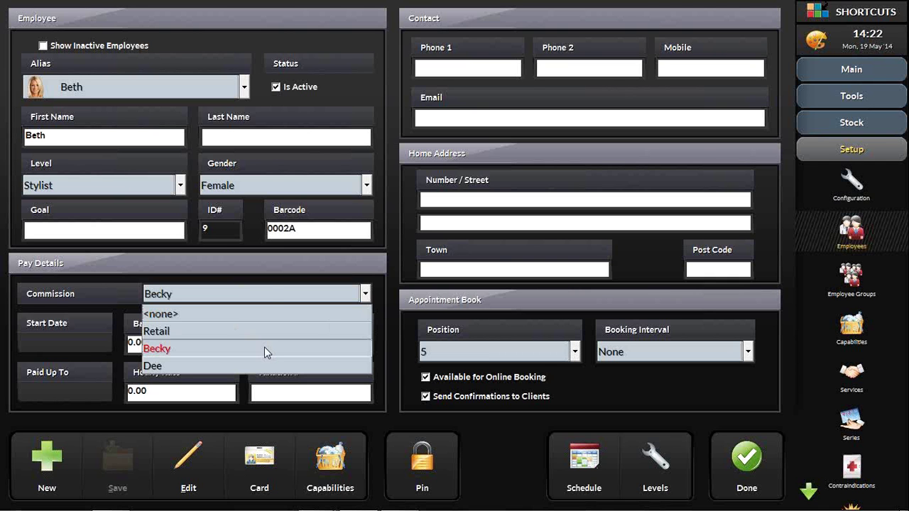
pyautogui.click(272, 294)
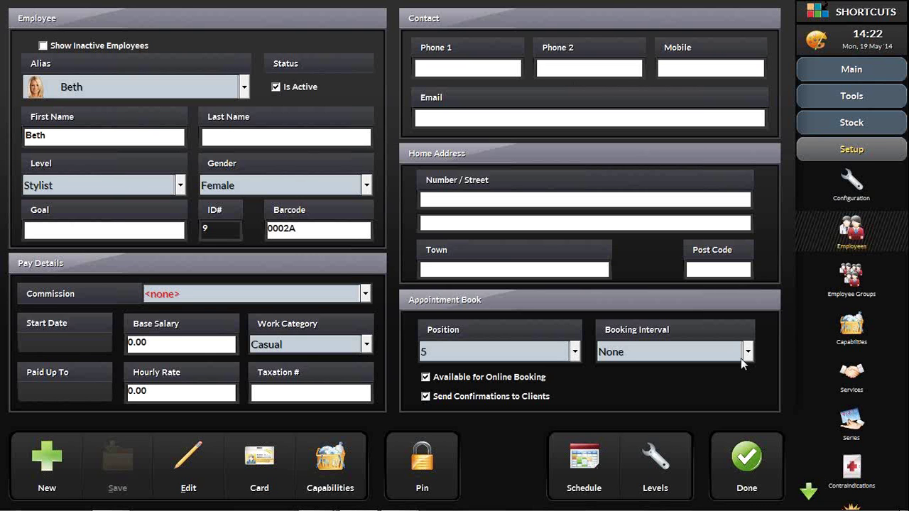
pyautogui.click(713, 457)
pyautogui.click(711, 458)
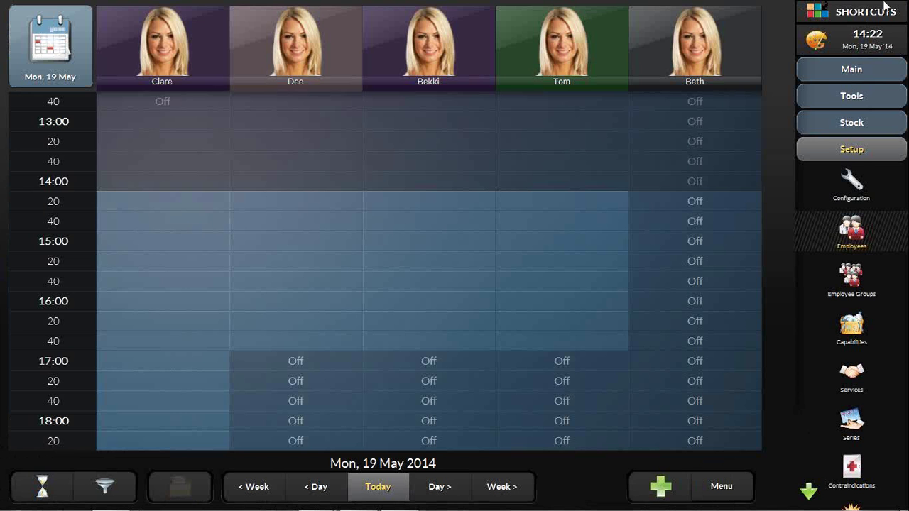
# Step: Clock on the first listed Stylist employee in the Performance screen
pyautogui.click(839, 71)
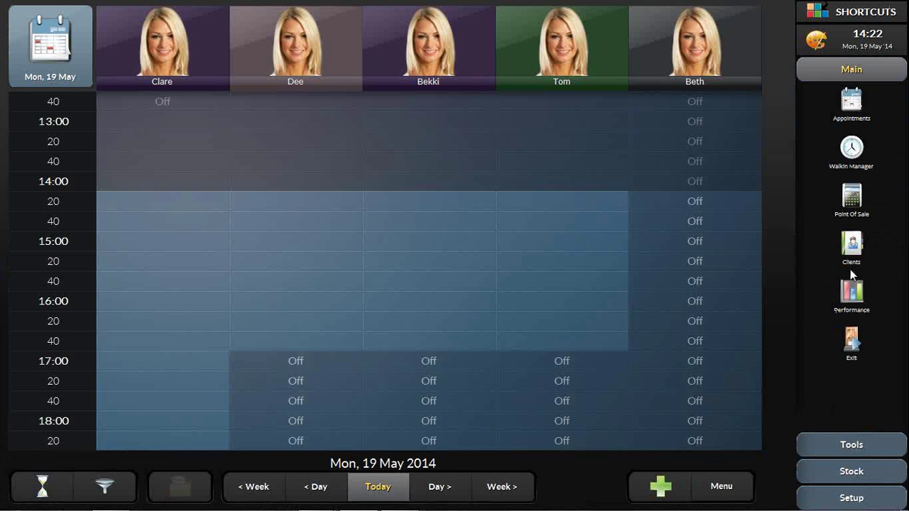
pyautogui.click(848, 302)
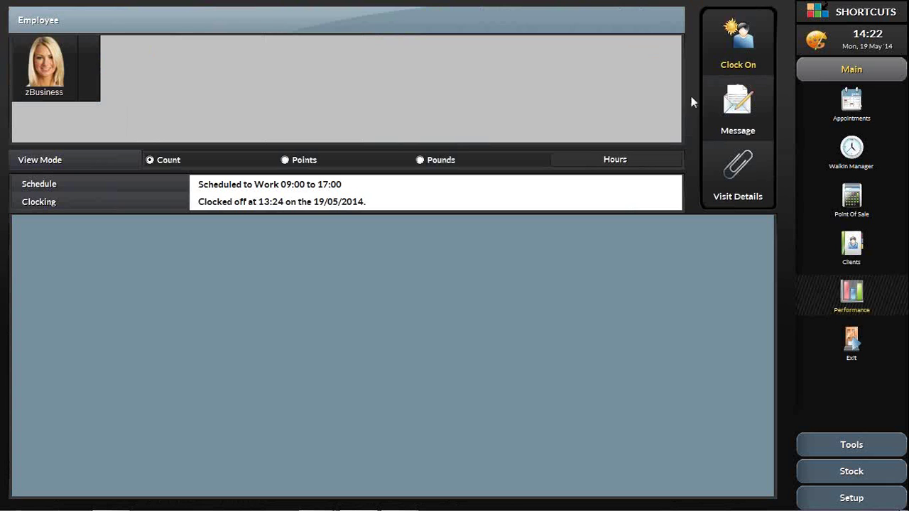
pyautogui.click(32, 69)
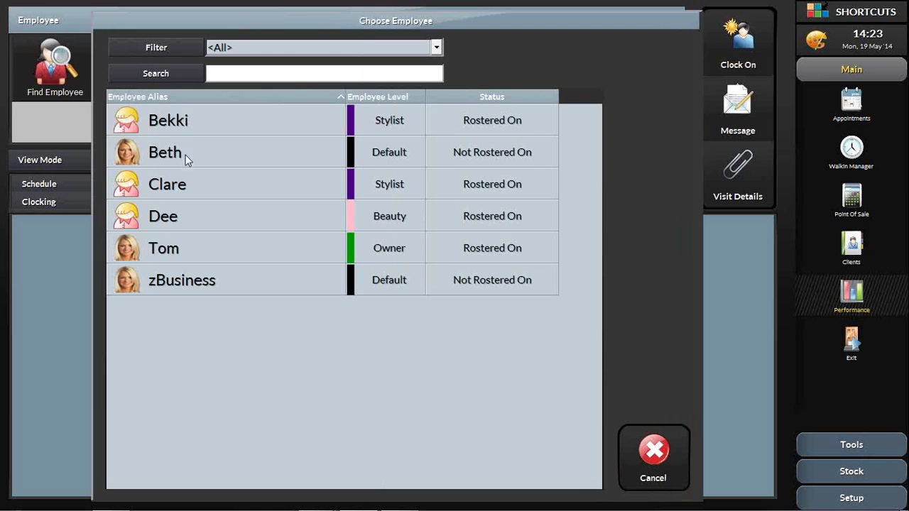
pyautogui.click(182, 127)
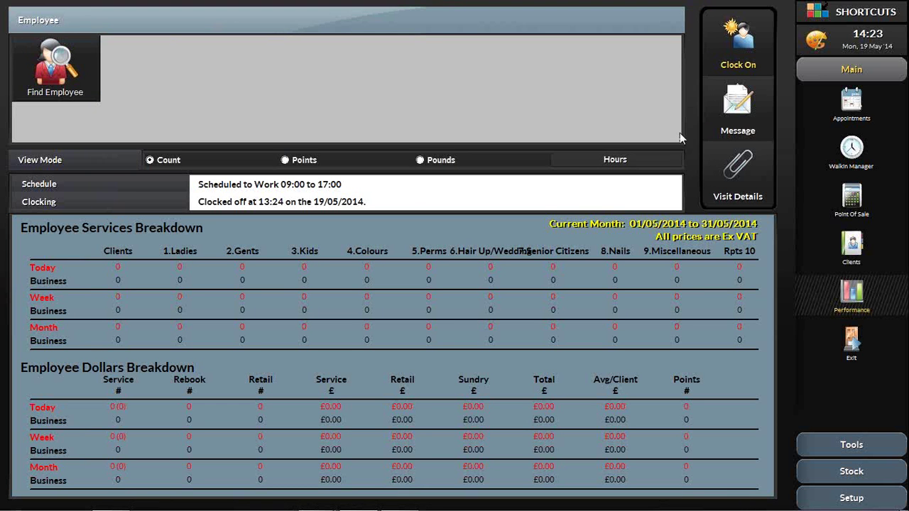
pyautogui.click(736, 54)
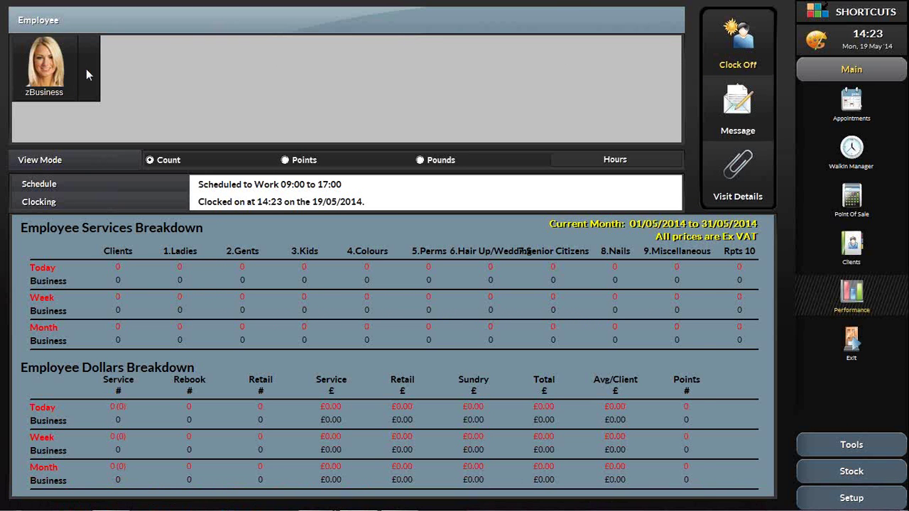
# Step: Reopen the same employee's performance record and examine the clocking status and Clock Off option
pyautogui.click(86, 69)
pyautogui.click(85, 69)
pyautogui.click(174, 118)
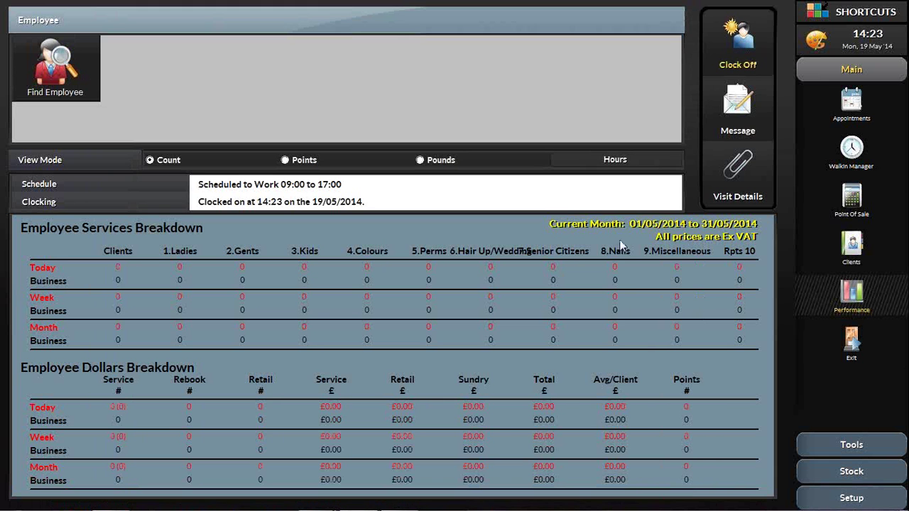
pyautogui.click(745, 63)
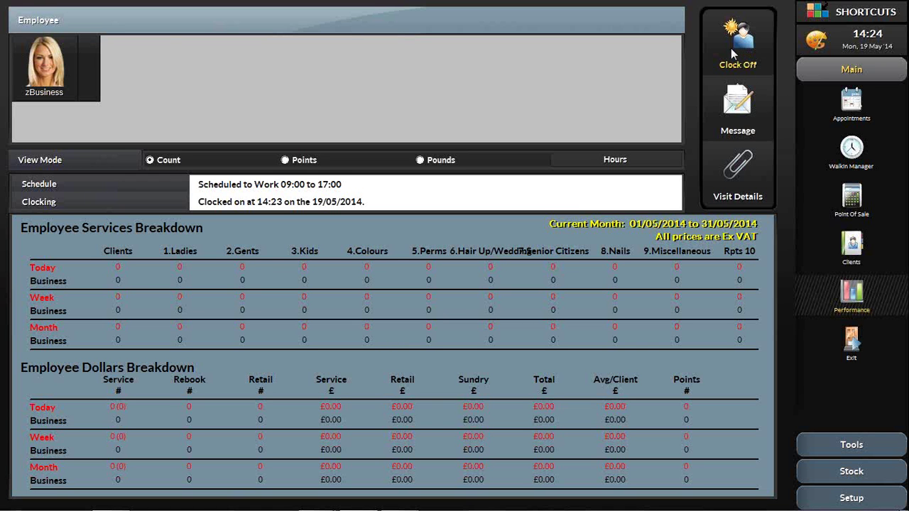
# Step: Enable automatic clock-on at logon and automatic clock-off in the Point Of Sale configuration, with a clock-off delay of 10 minutes
pyautogui.click(866, 499)
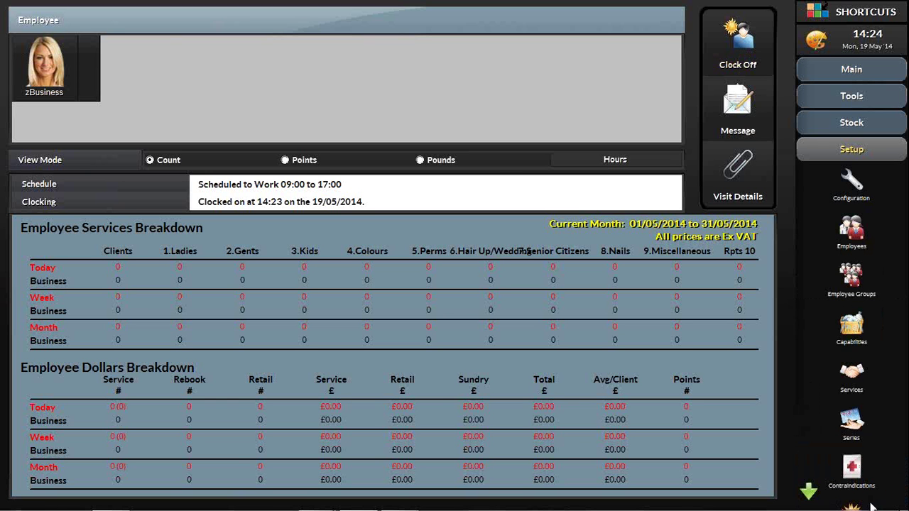
pyautogui.click(862, 186)
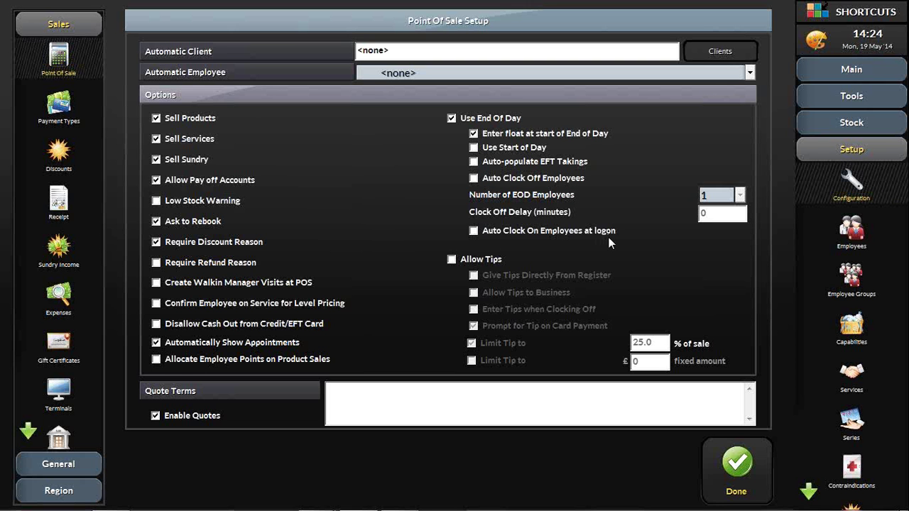
pyautogui.click(474, 231)
pyautogui.click(474, 178)
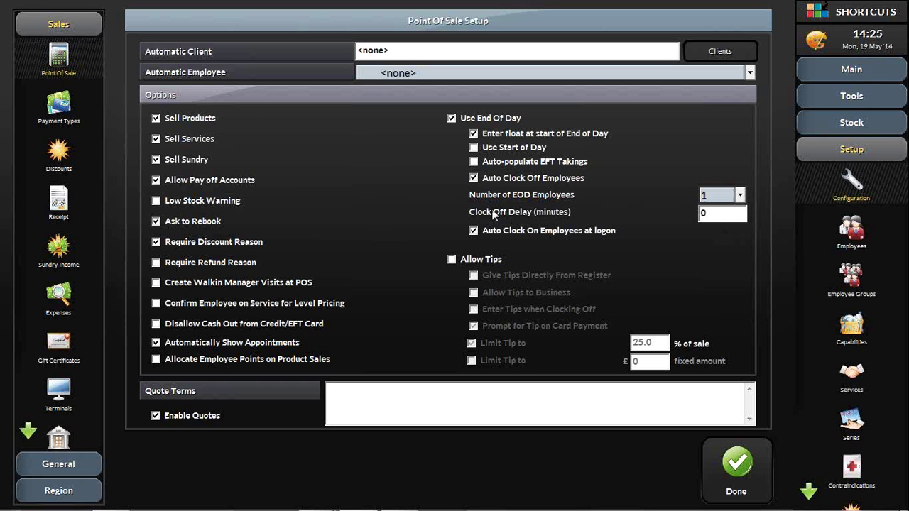
pyautogui.click(716, 217)
pyautogui.press('BackSpace')
pyautogui.write('10')
# Step: Open the Employee Attendance records and expand the listed employee's clocking entries
pyautogui.click(879, 99)
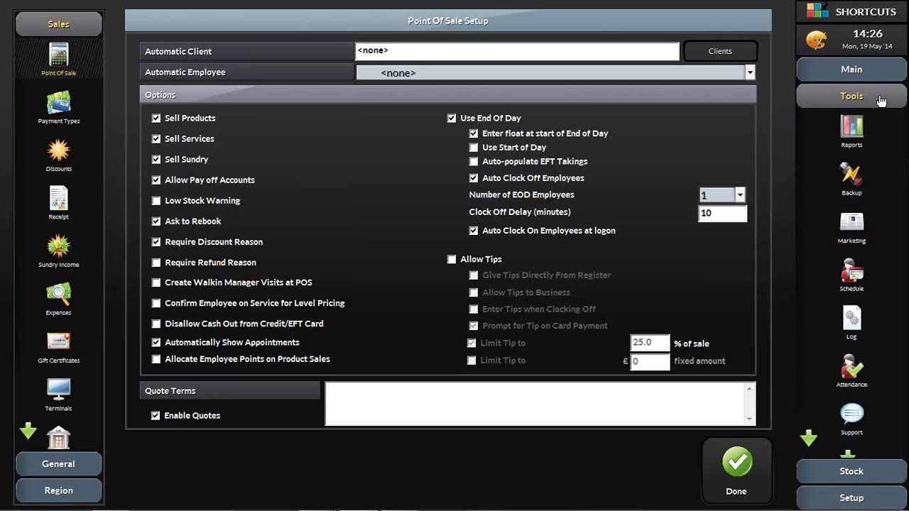
pyautogui.click(855, 377)
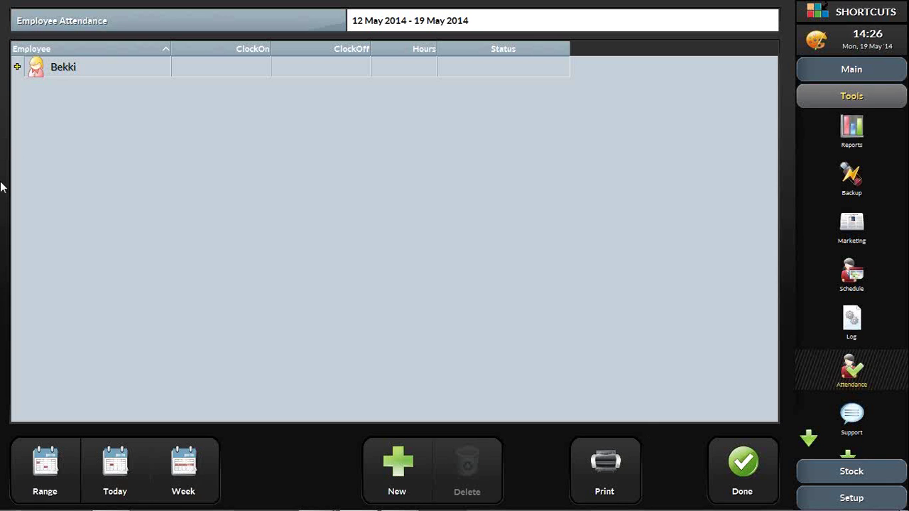
pyautogui.click(17, 68)
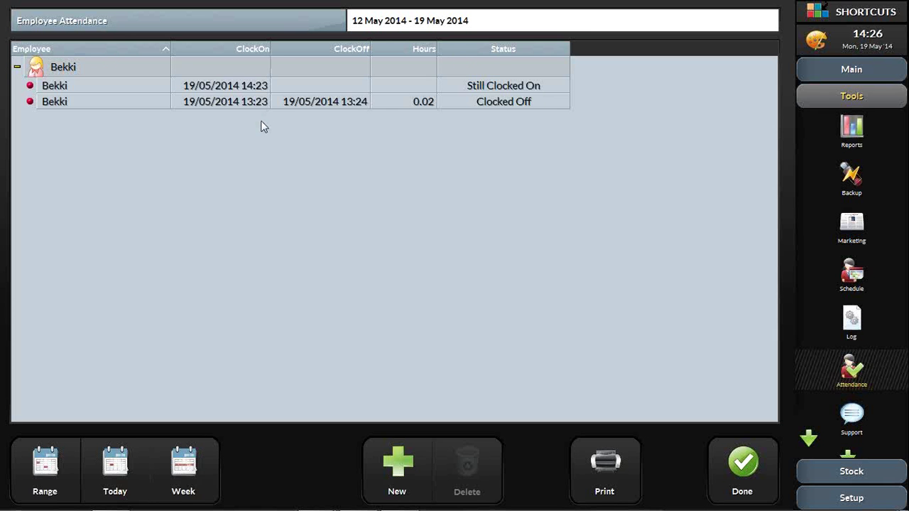
# Step: Set the times of the employee's clocked-off attendance entry to 9:00 until 13:00
pyautogui.click(413, 103)
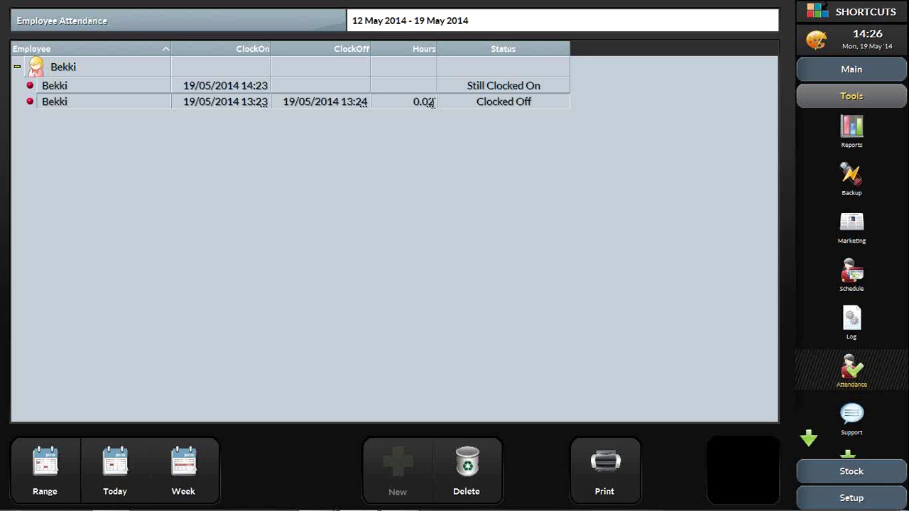
pyautogui.click(430, 101)
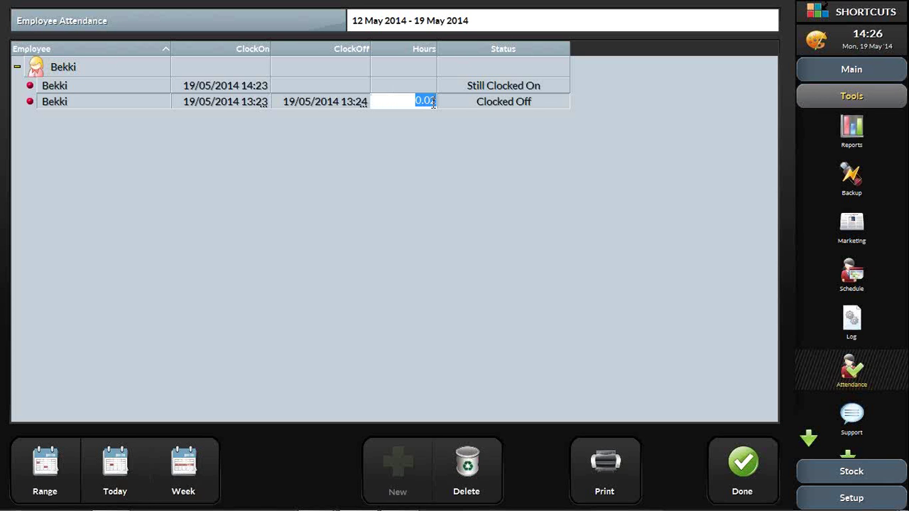
pyautogui.click(244, 101)
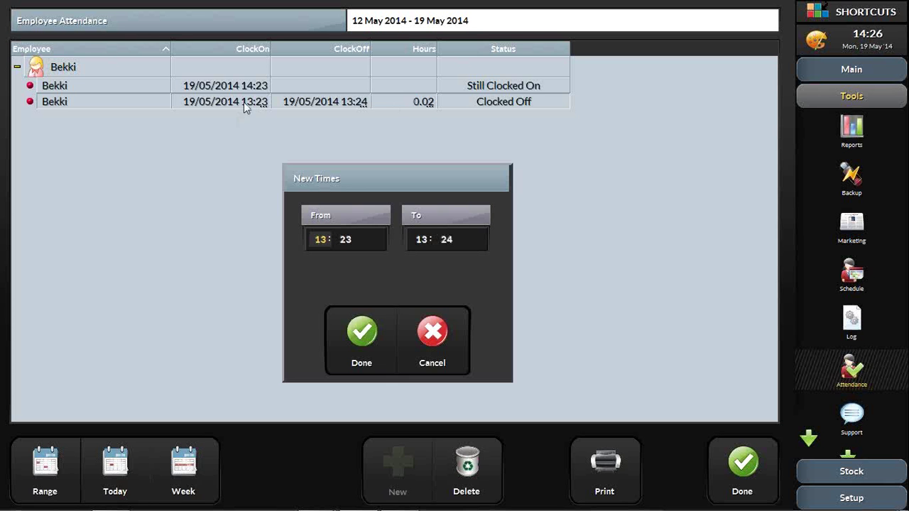
pyautogui.write('9')
pyautogui.click(345, 241)
pyautogui.write('00')
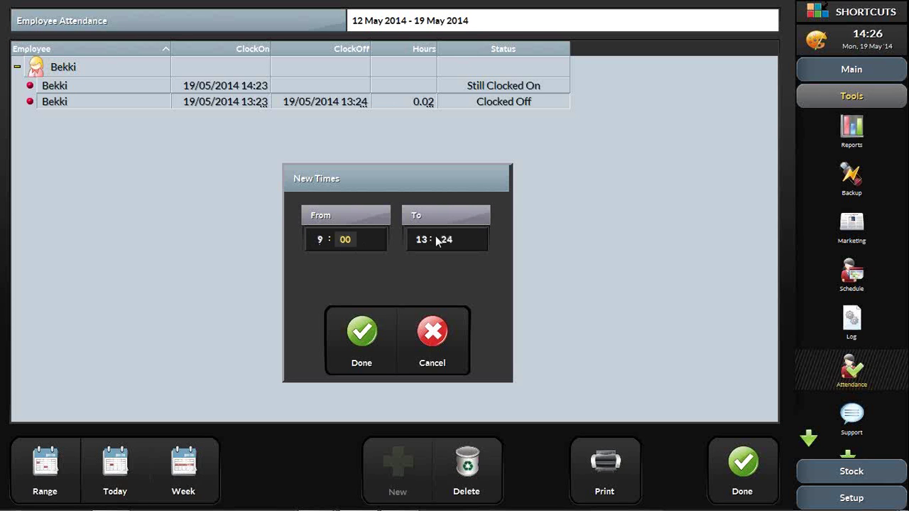
pyautogui.click(462, 246)
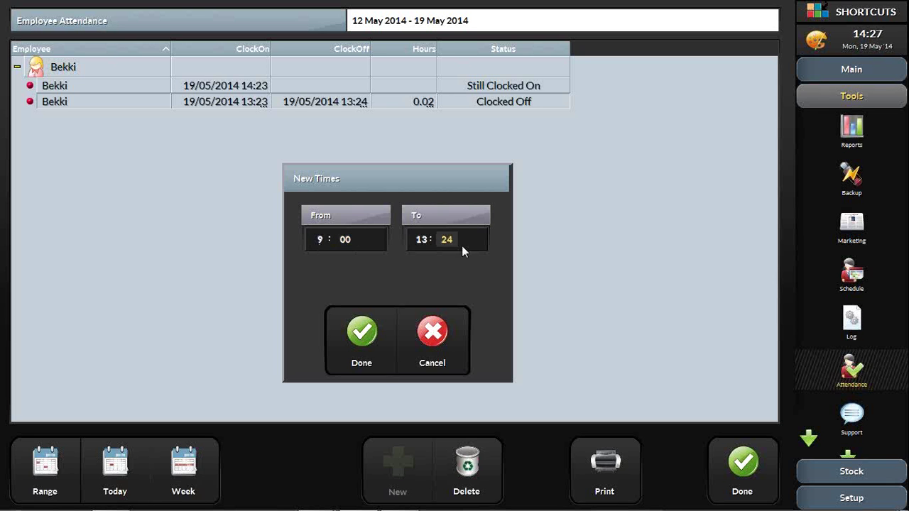
pyautogui.click(366, 339)
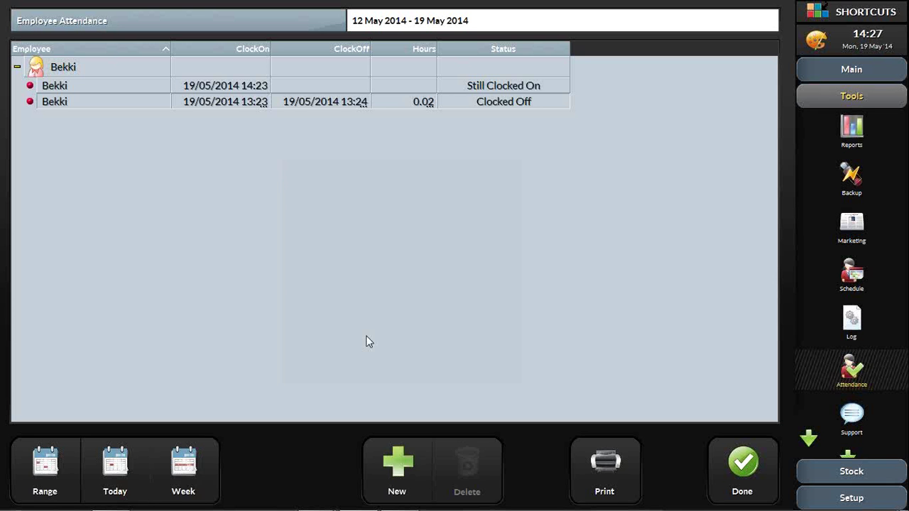
pyautogui.click(430, 98)
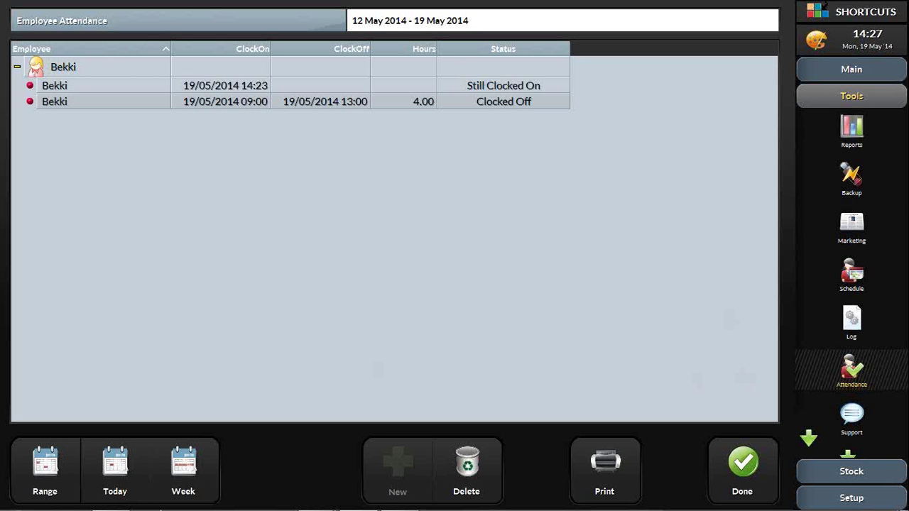
# Step: Switch to the PowerPoint slide show and advance past the Live Demonstration slide
pyautogui.moveTo(162, 500)
pyautogui.moveTo(315, 499)
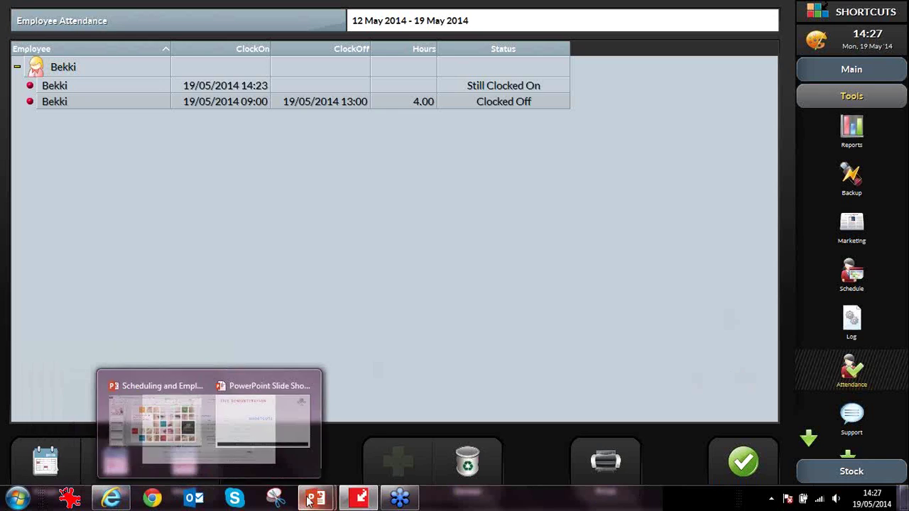
pyautogui.click(360, 460)
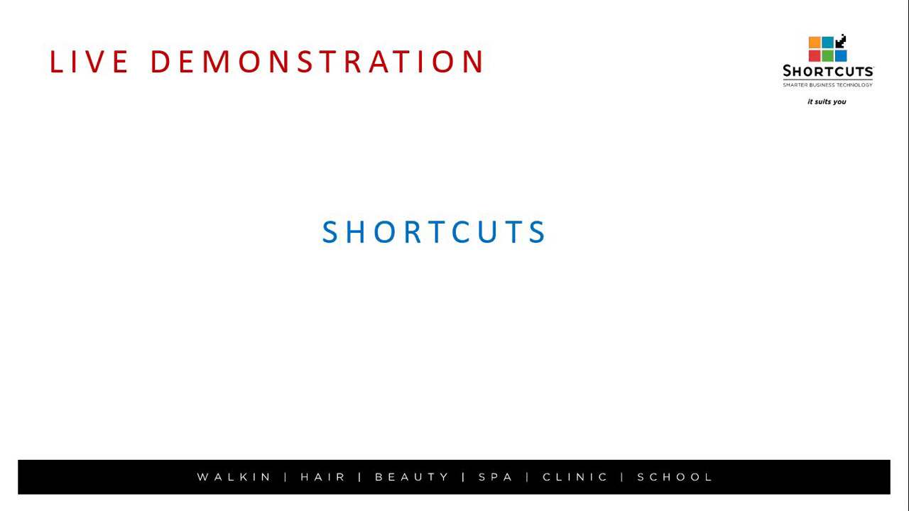
pyautogui.click(39, 500)
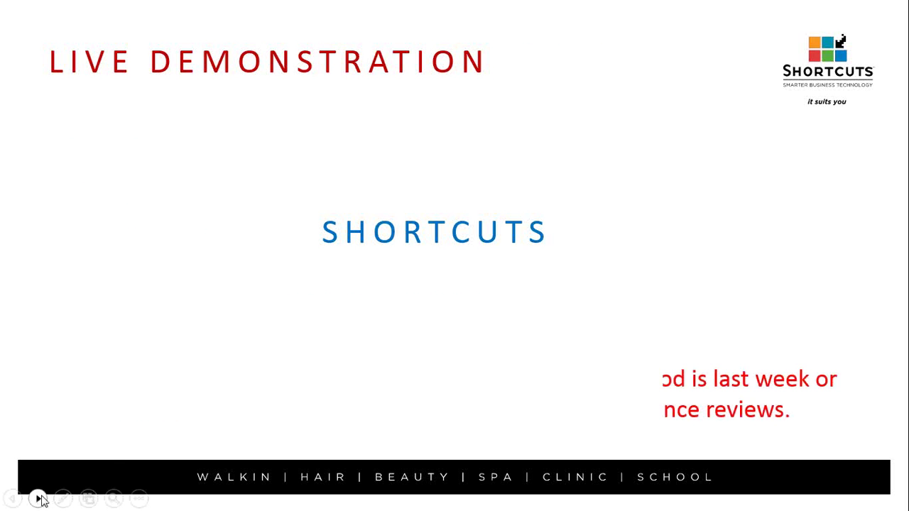